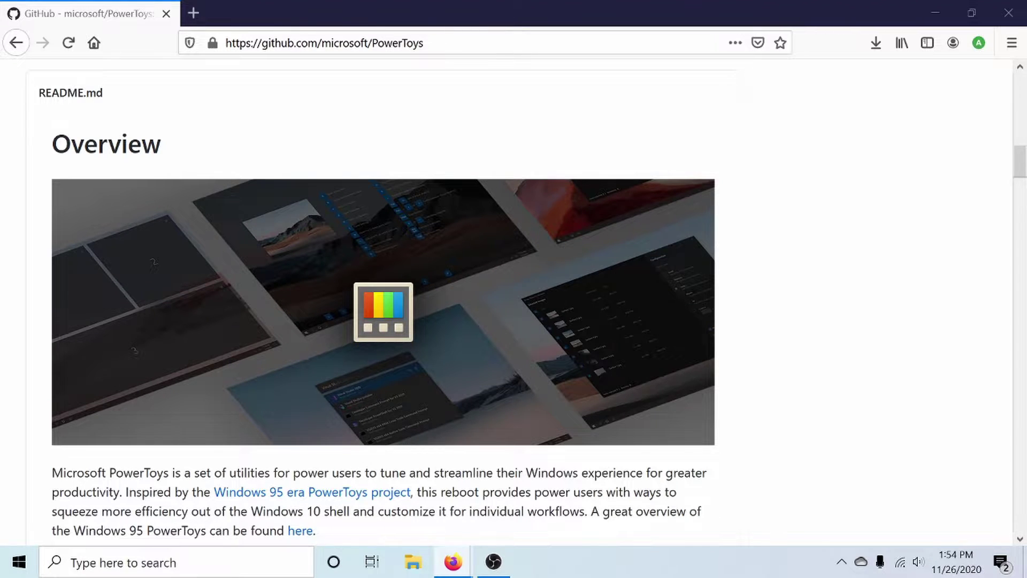
Step: Read through the PowerToys README's Color Picker, FancyZones and File Explorer Add-ons descriptions
click(787, 237)
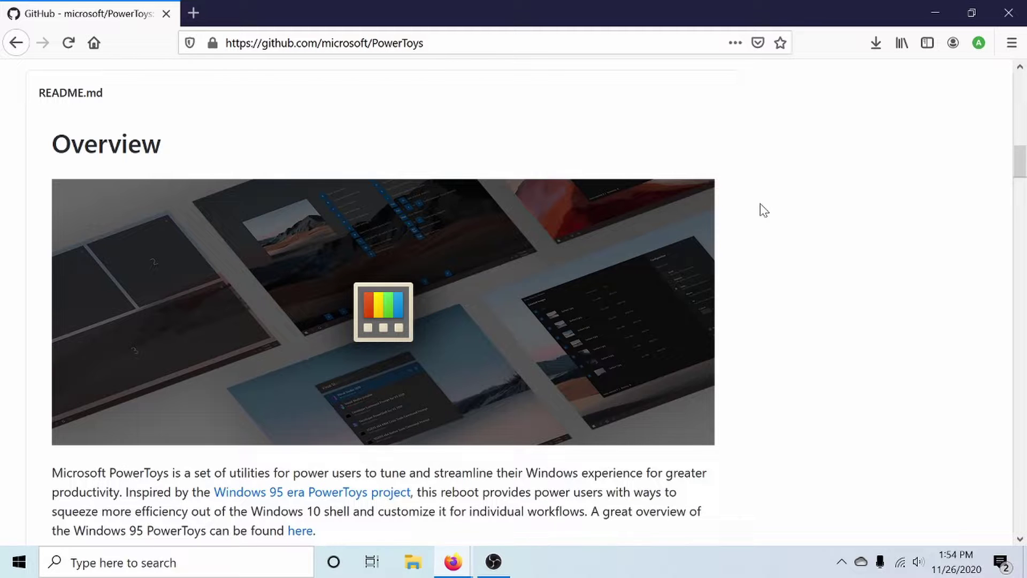
scroll(764, 210, down, 5)
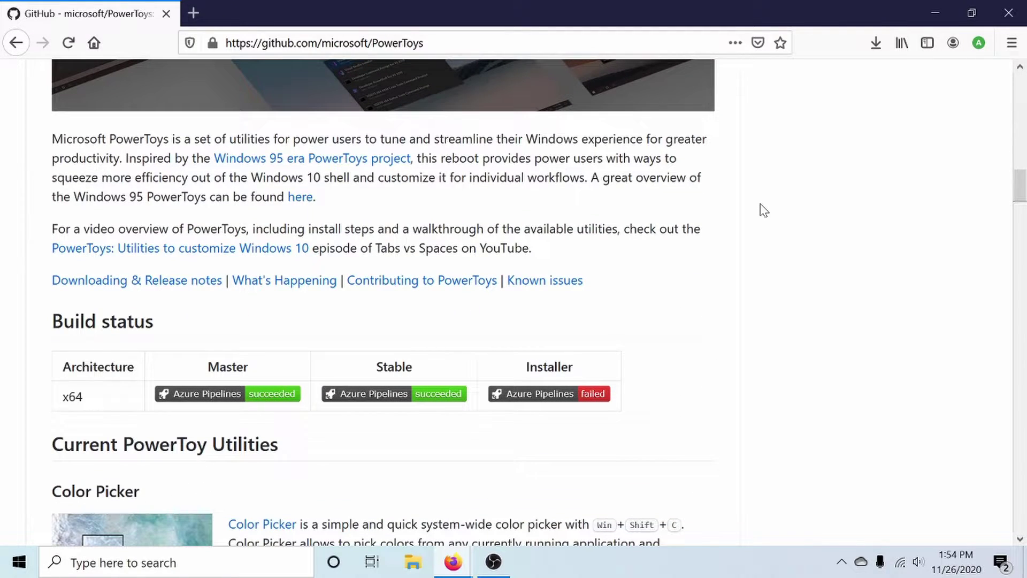
scroll(726, 260, up, 4)
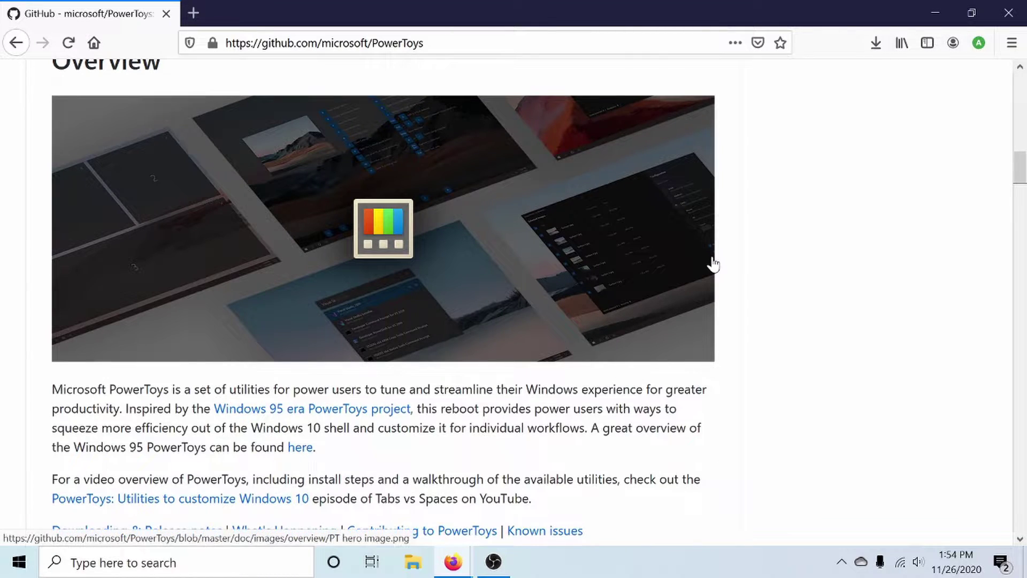
scroll(789, 265, down, 6)
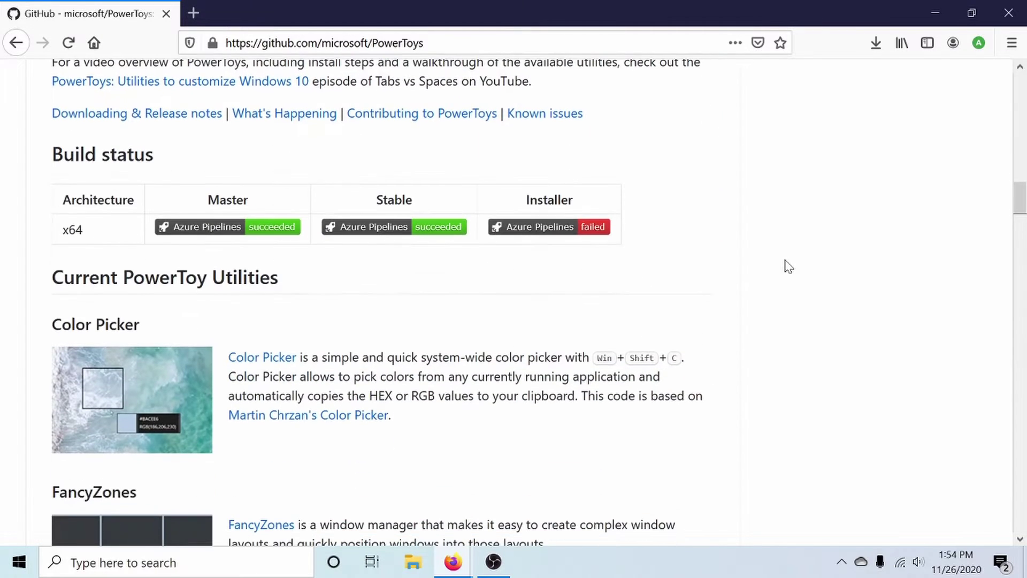
scroll(788, 265, down, 1)
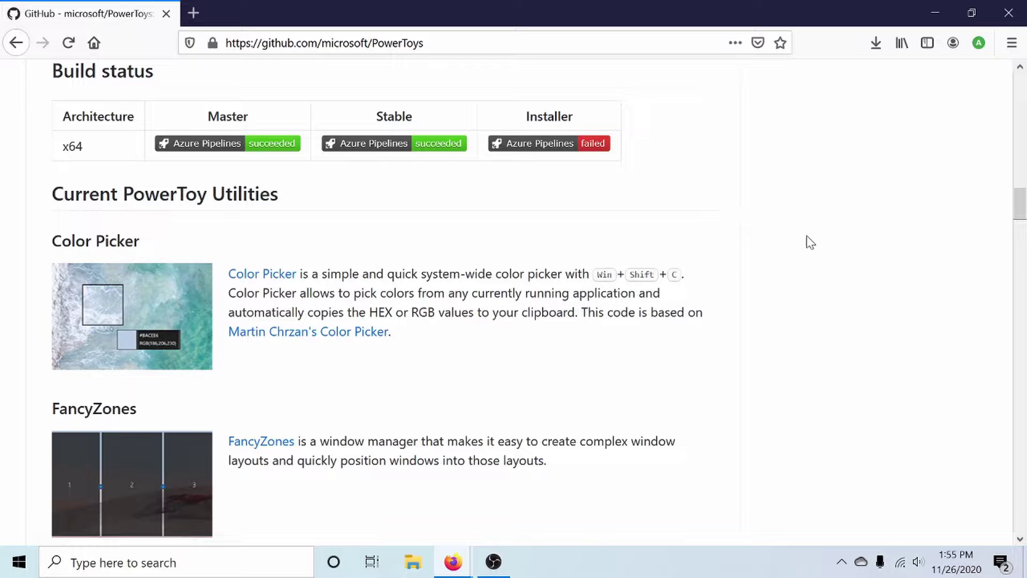
scroll(797, 235, down, 3)
scroll(797, 214, up, 1)
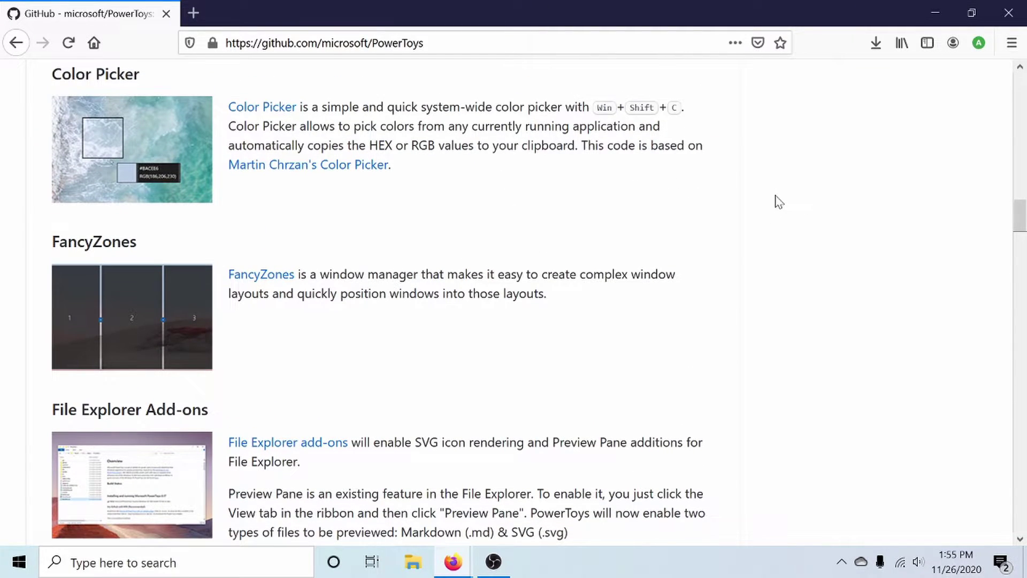
drag(152, 74, 52, 75)
click(925, 217)
scroll(736, 208, down, 3)
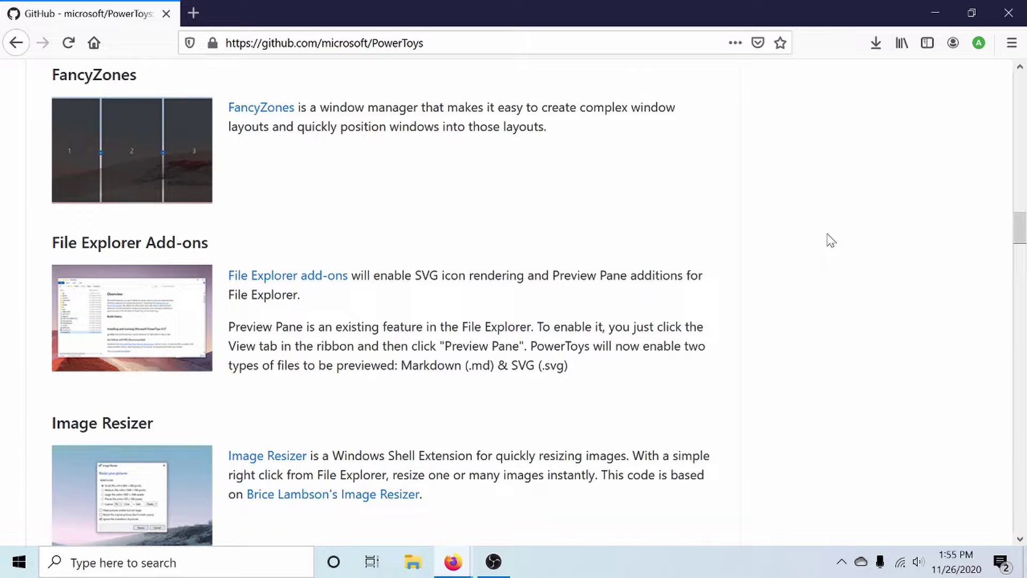
scroll(826, 235, down, 3)
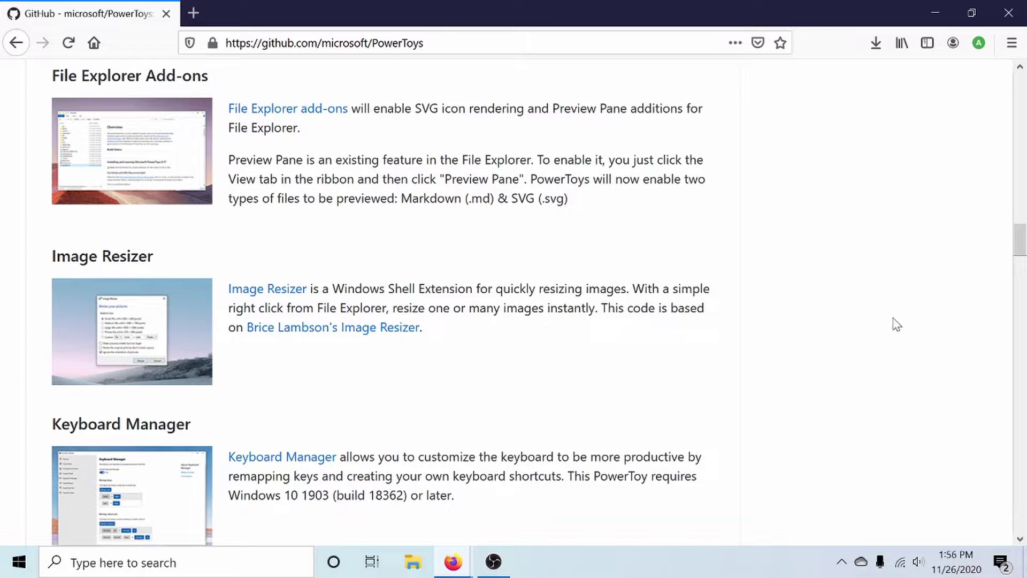
Step: Read the PowerRename, PowerToys Run, Shortcut Guide and Video Conference Mute descriptions, reaching the installation requirements
scroll(745, 204, down, 2)
scroll(327, 161, down, 2)
scroll(328, 159, down, 2)
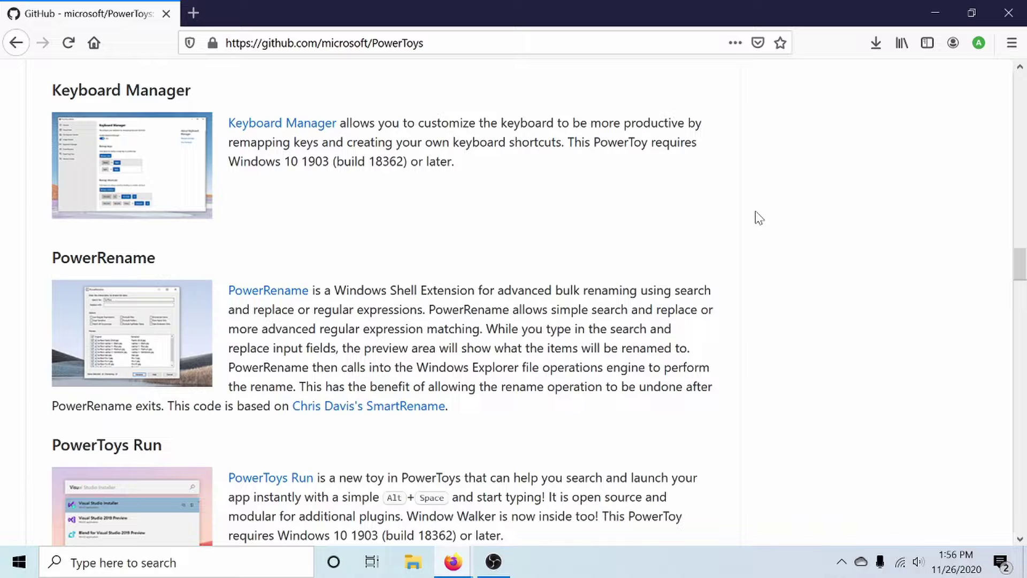
scroll(789, 240, down, 4)
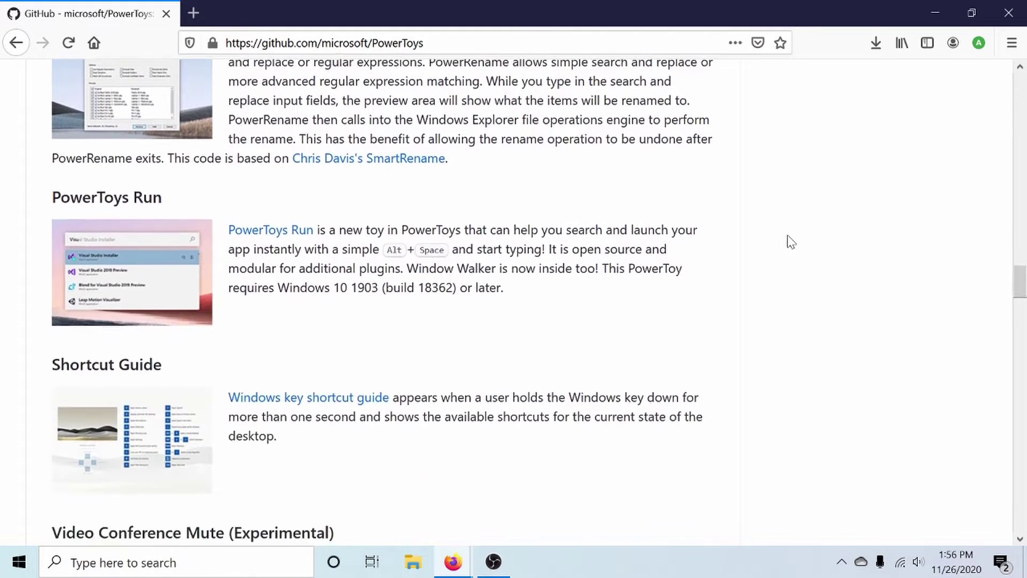
scroll(779, 247, up, 1)
scroll(551, 271, down, 1)
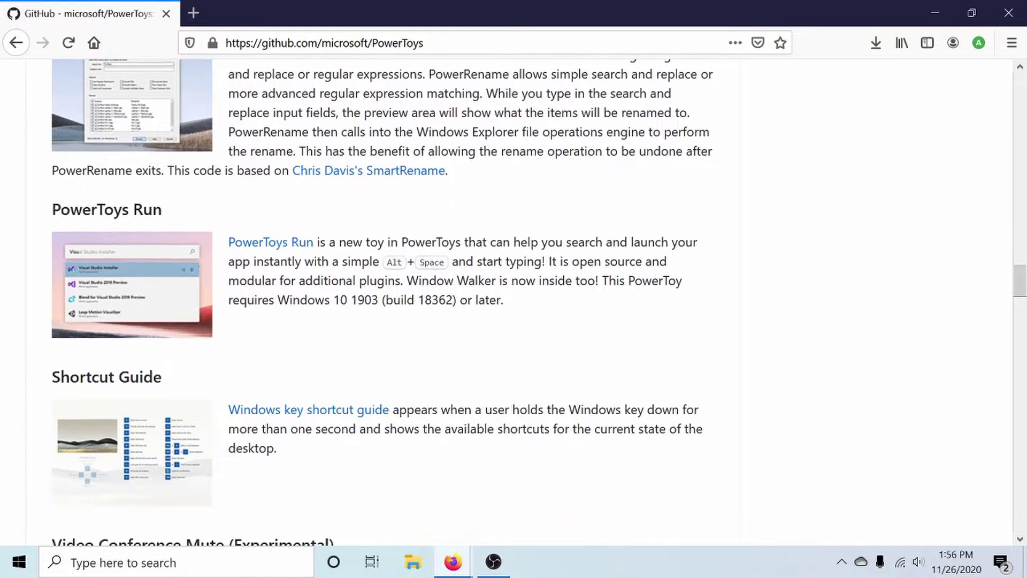
drag(523, 320, 368, 212)
click(398, 214)
scroll(613, 267, down, 1)
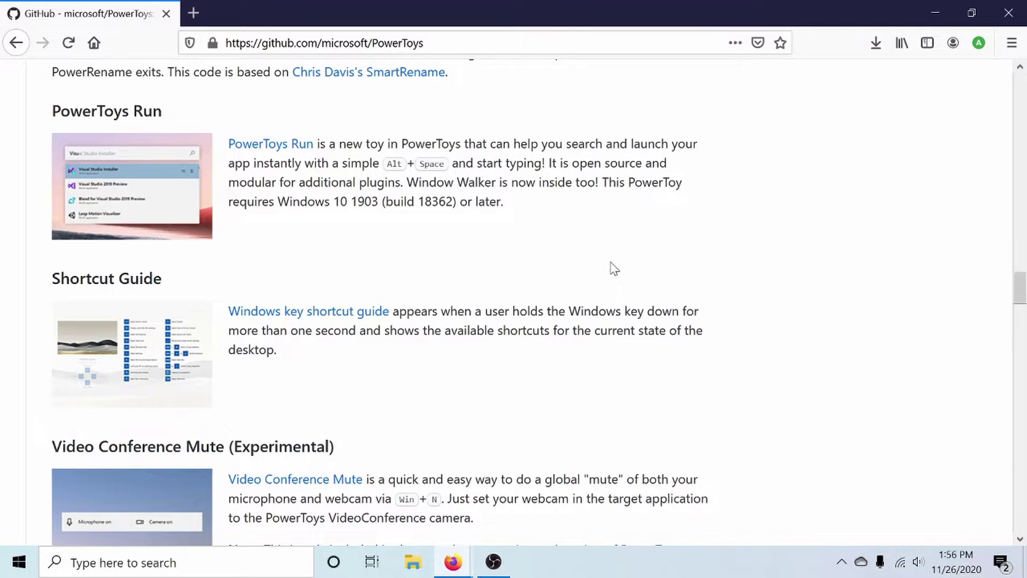
scroll(613, 268, down, 2)
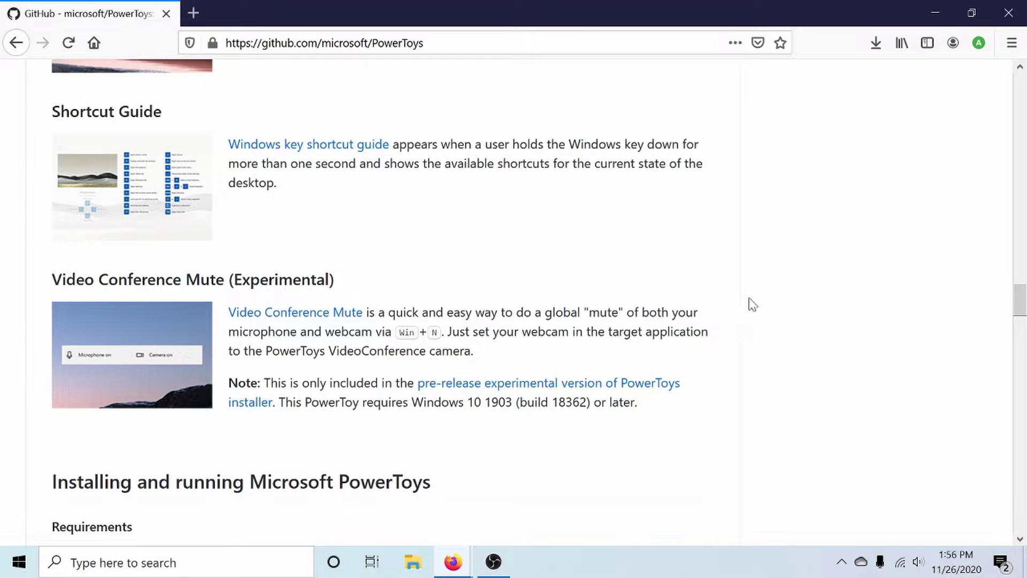
scroll(724, 270, down, 3)
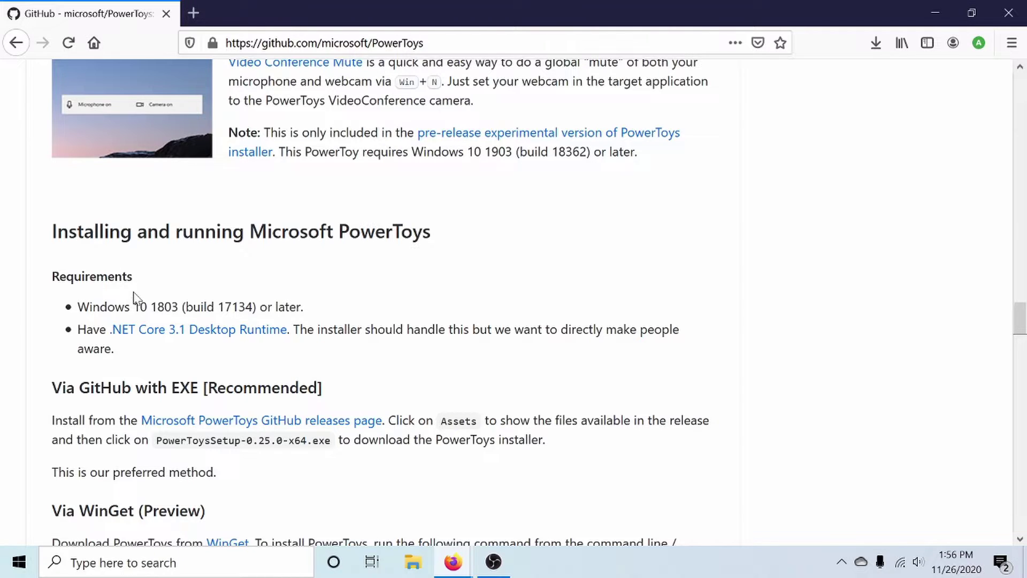
scroll(131, 289, down, 1)
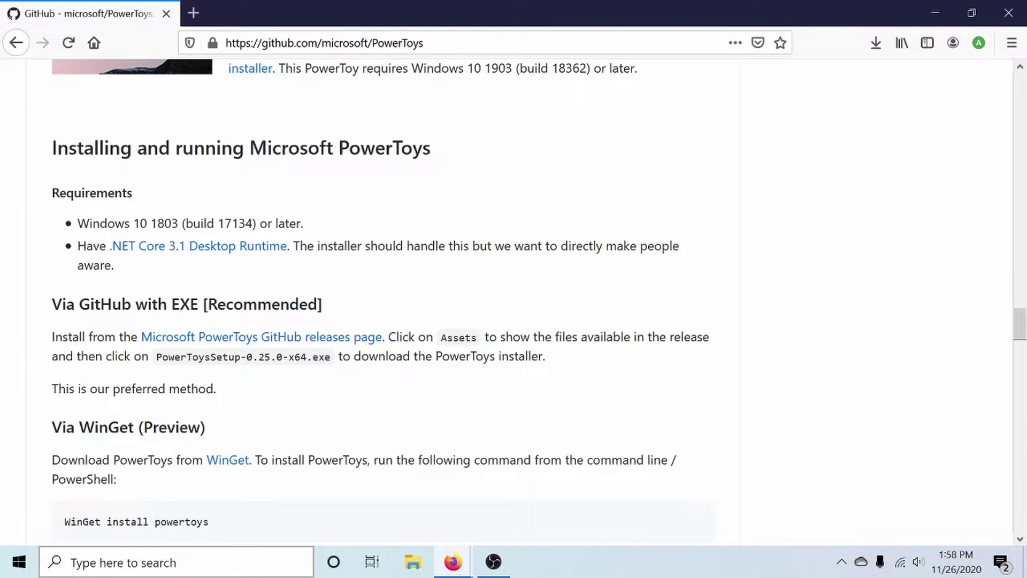
click(242, 559)
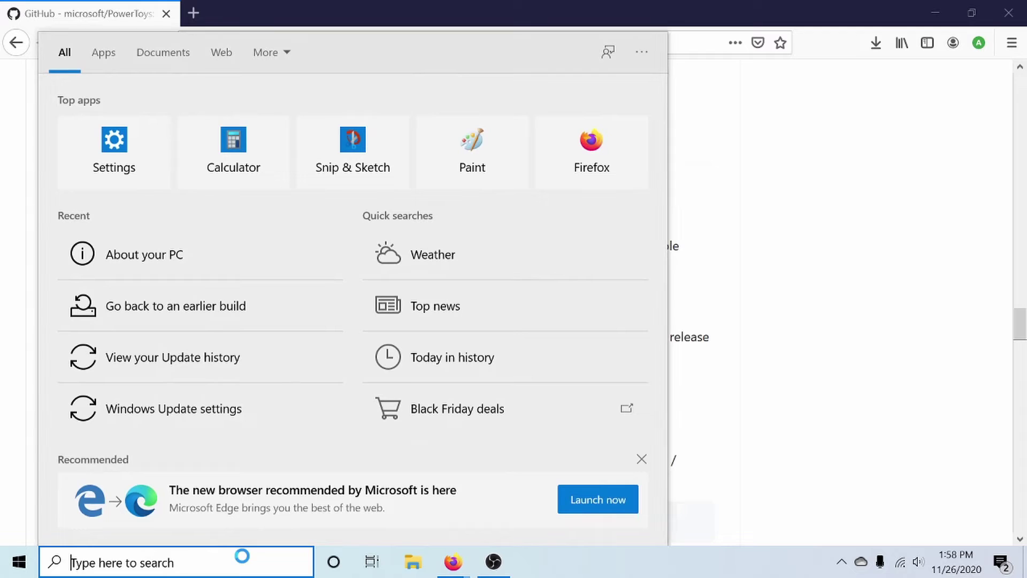
text(about)
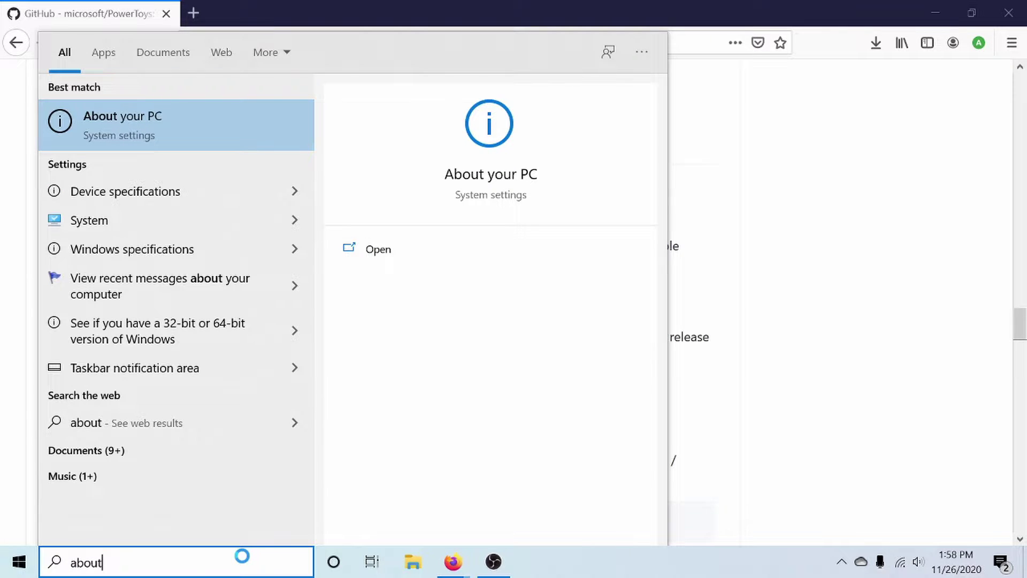
key(Return)
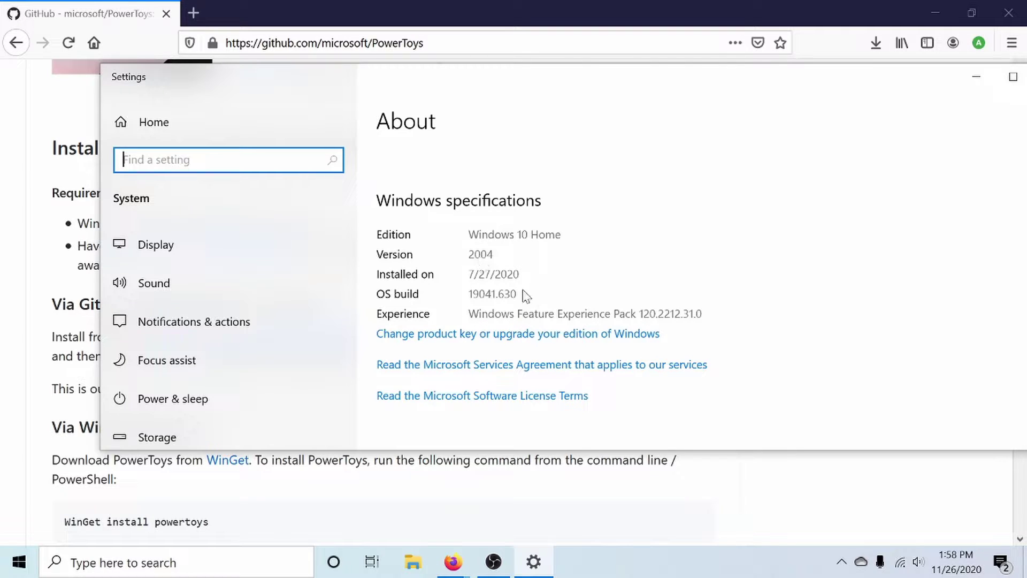
drag(459, 80, 401, 60)
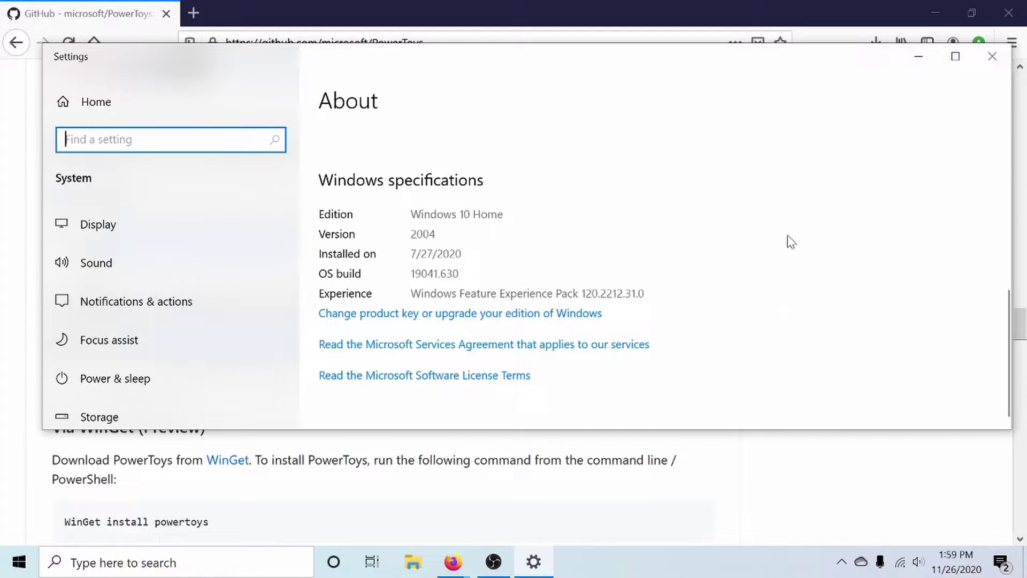
click(996, 54)
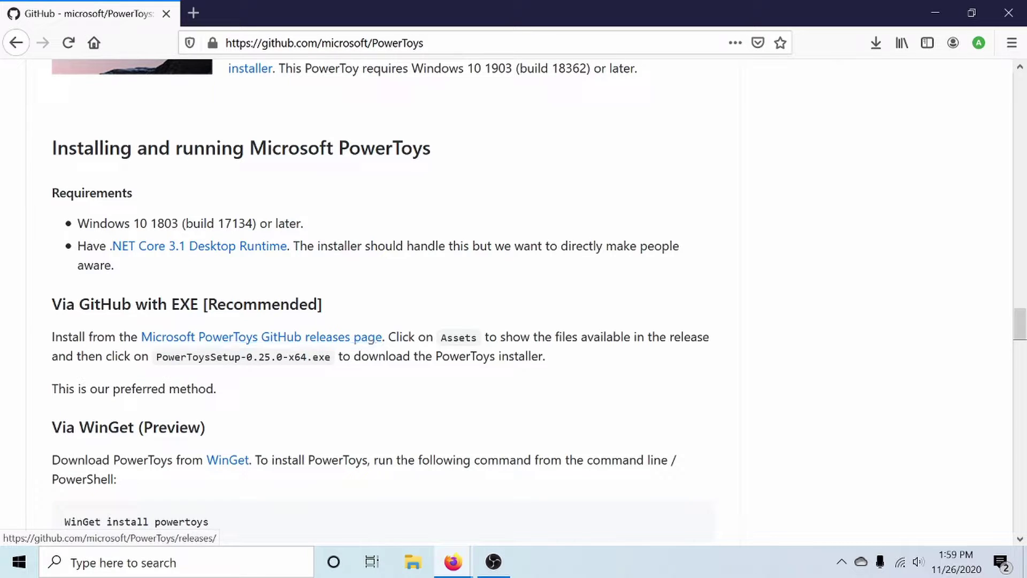
Step: Go to the PowerToys GitHub releases and open the Release v0.25.0 page
click(303, 344)
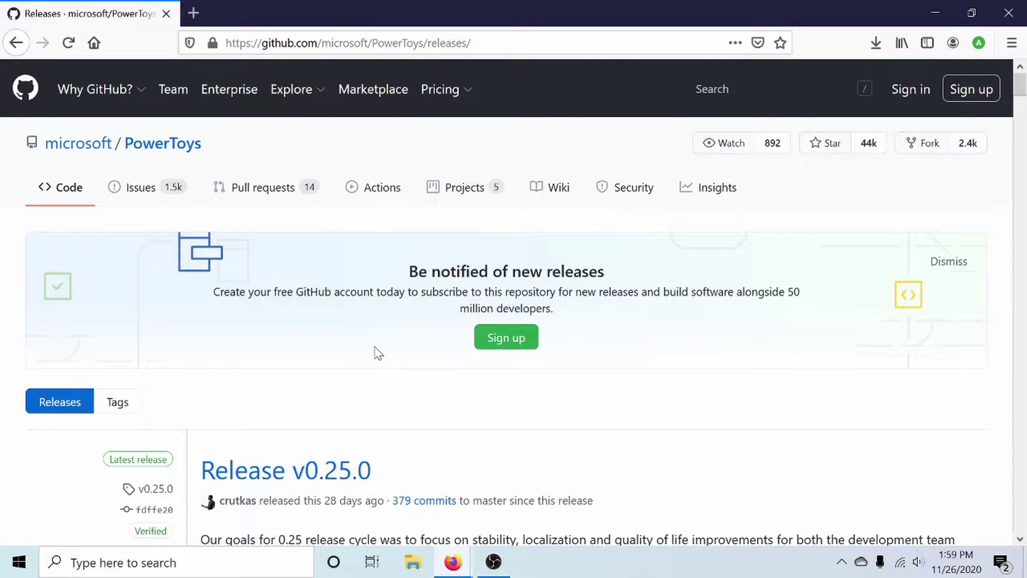
scroll(374, 350, down, 6)
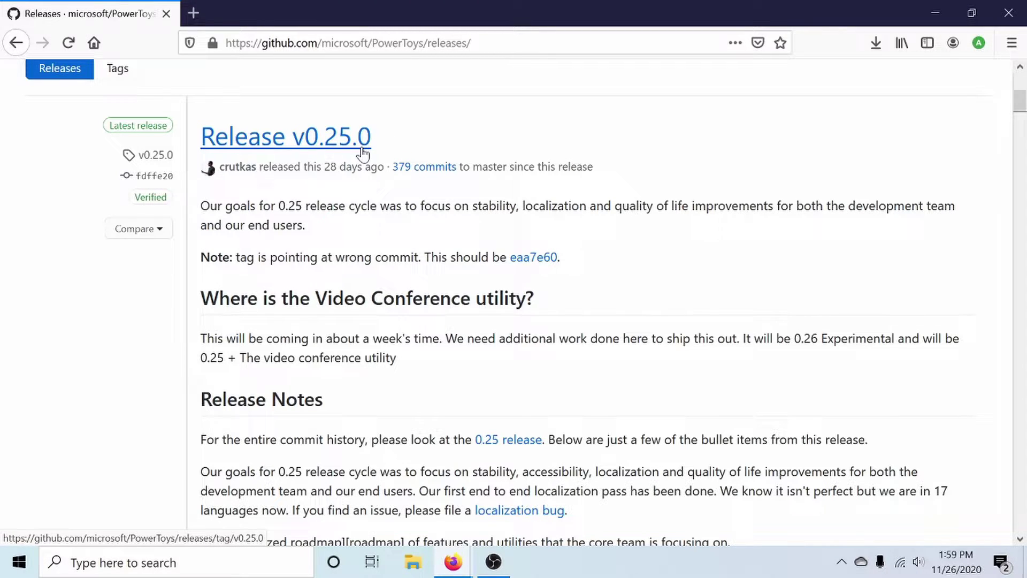
click(333, 145)
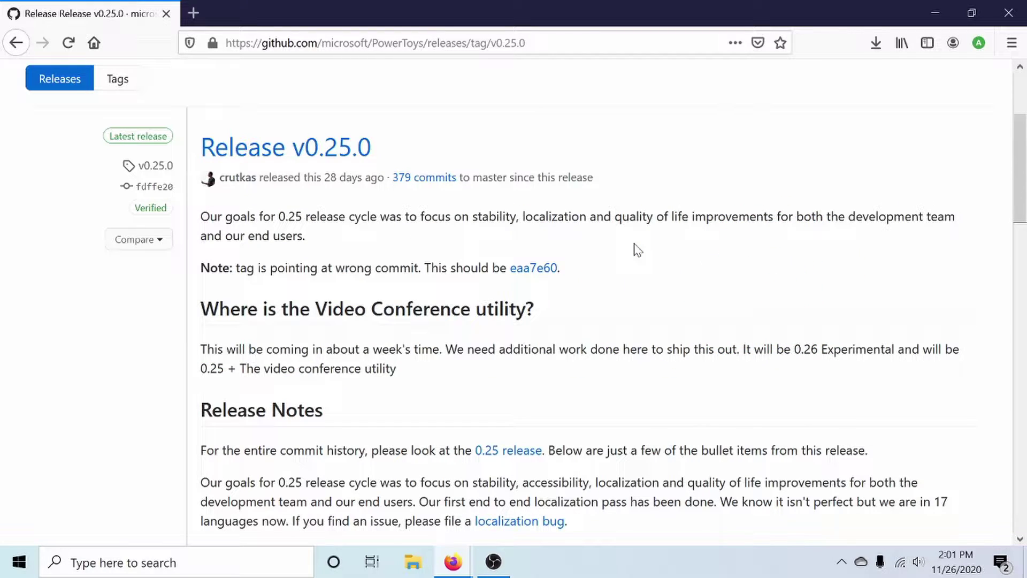
Step: Download and save the PowerToysSetup-0.25.0-x64.exe installer asset
scroll(636, 249, down, 10)
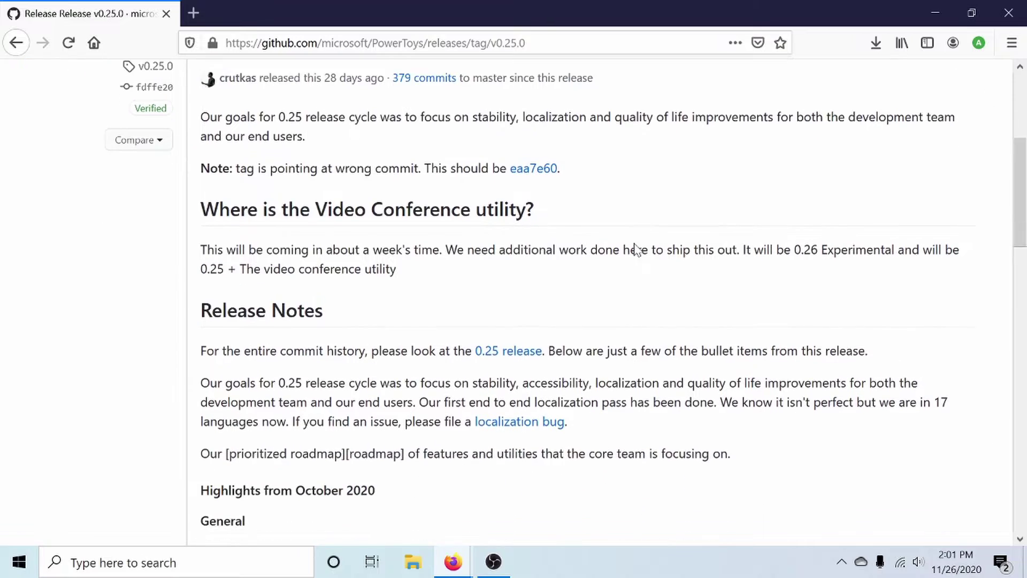
scroll(636, 249, down, 13)
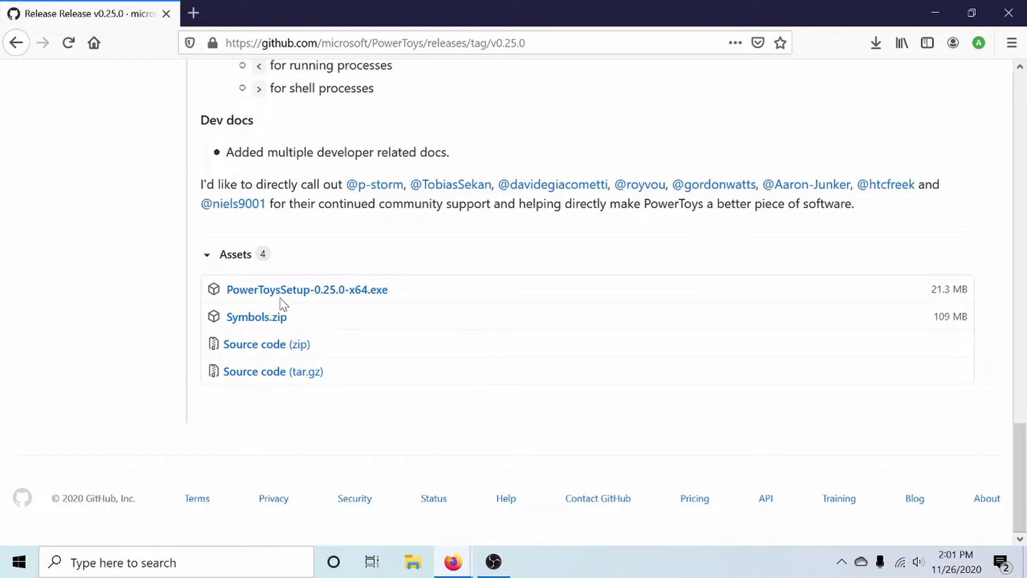
click(377, 297)
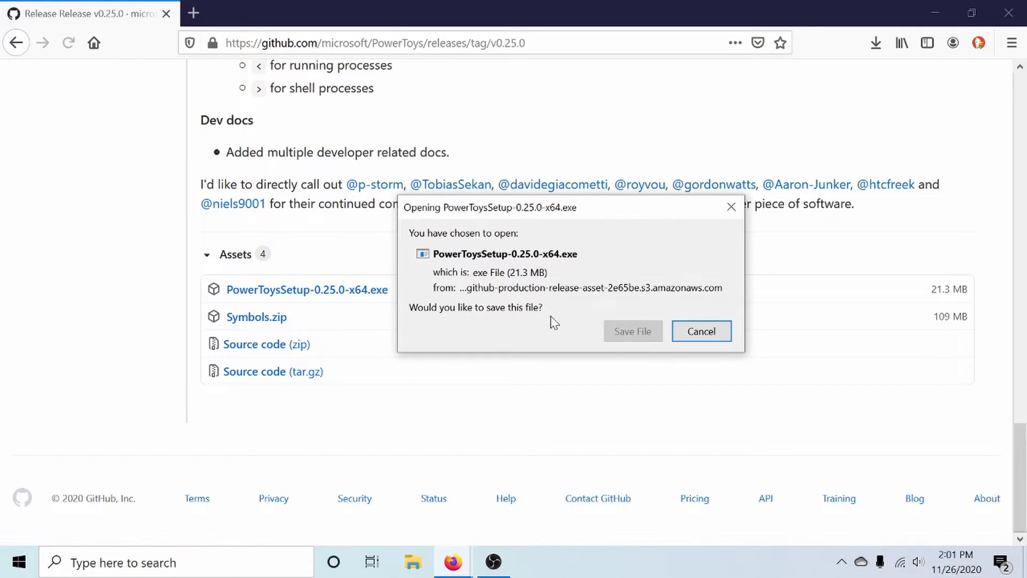
click(641, 337)
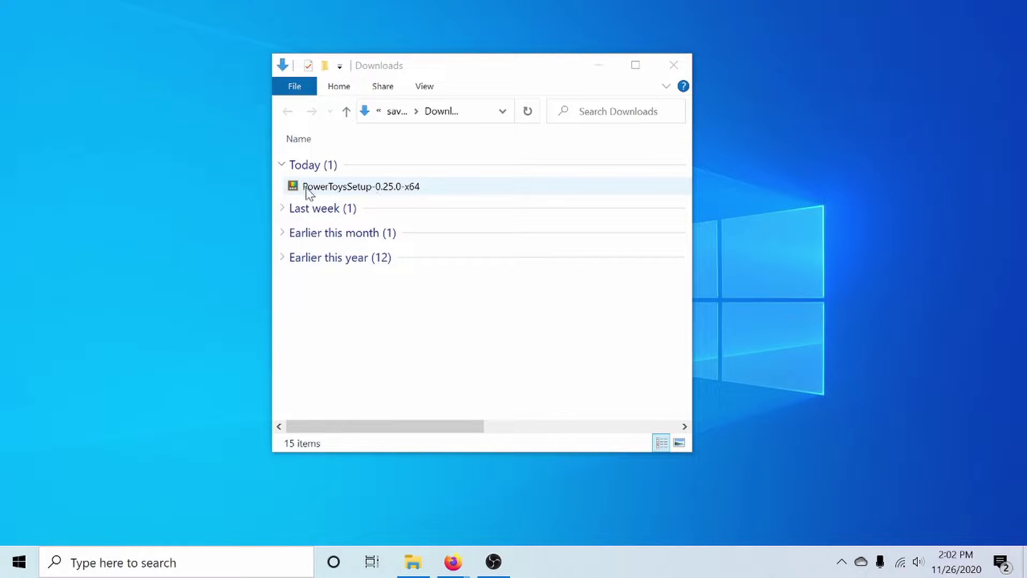
Step: Run PowerToysSetup-0.25.0-x64 from Downloads, approve the UAC prompt, and minimize Explorer
double_click(363, 192)
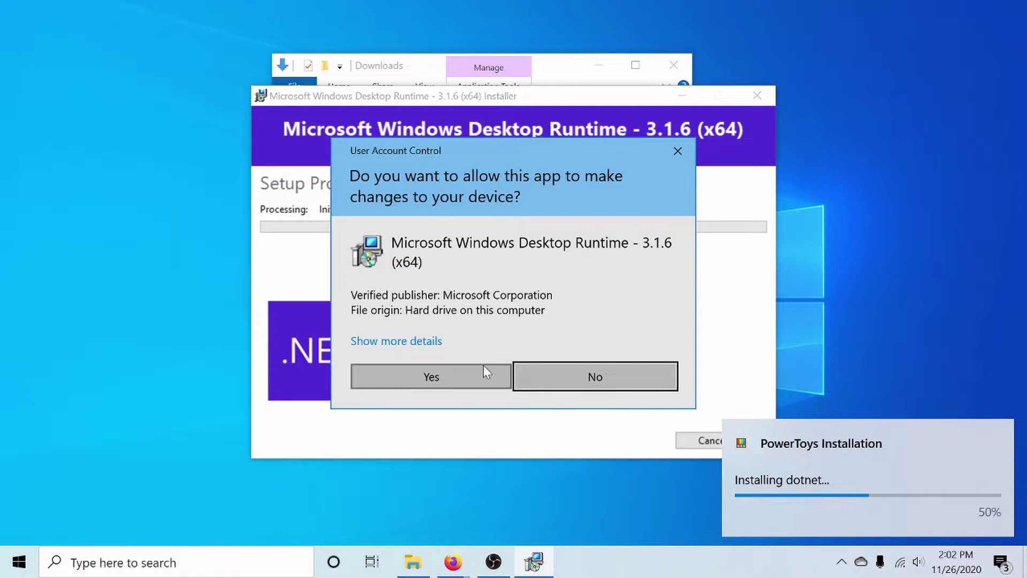
click(451, 373)
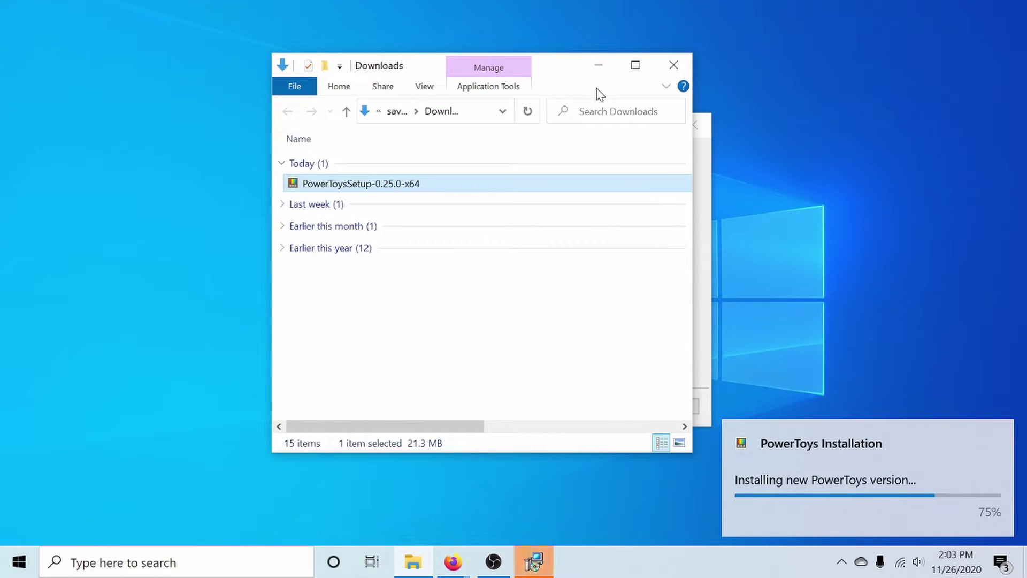
click(599, 65)
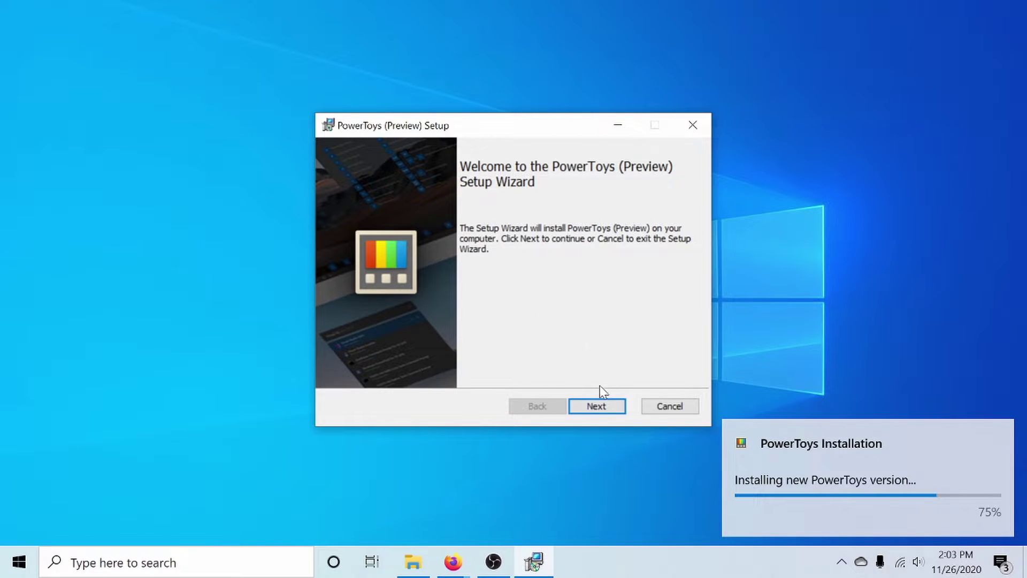
Step: Accept the license and keep the default C:\Program Files\PowerToys\ destination folder
click(595, 408)
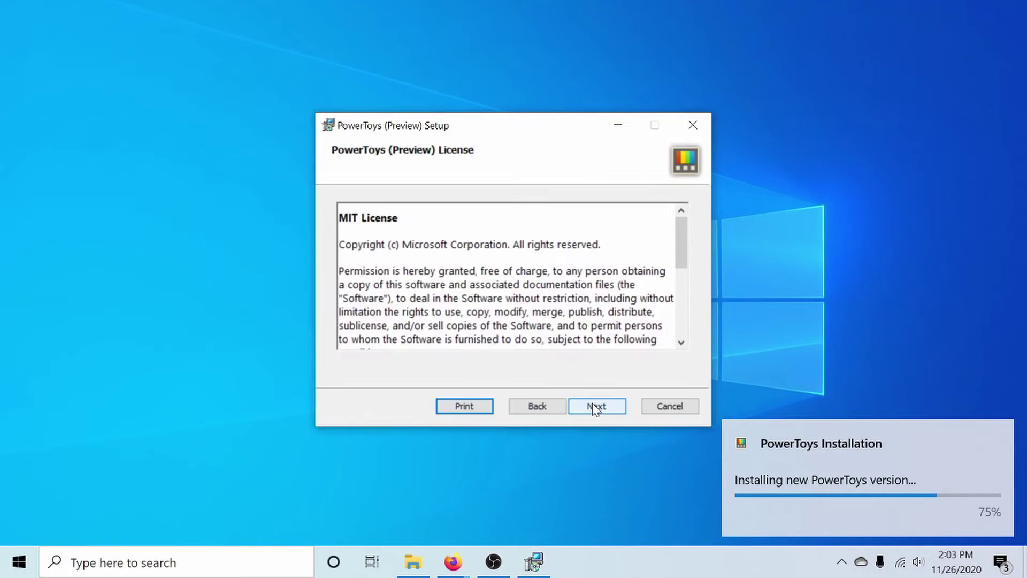
drag(678, 221, 686, 336)
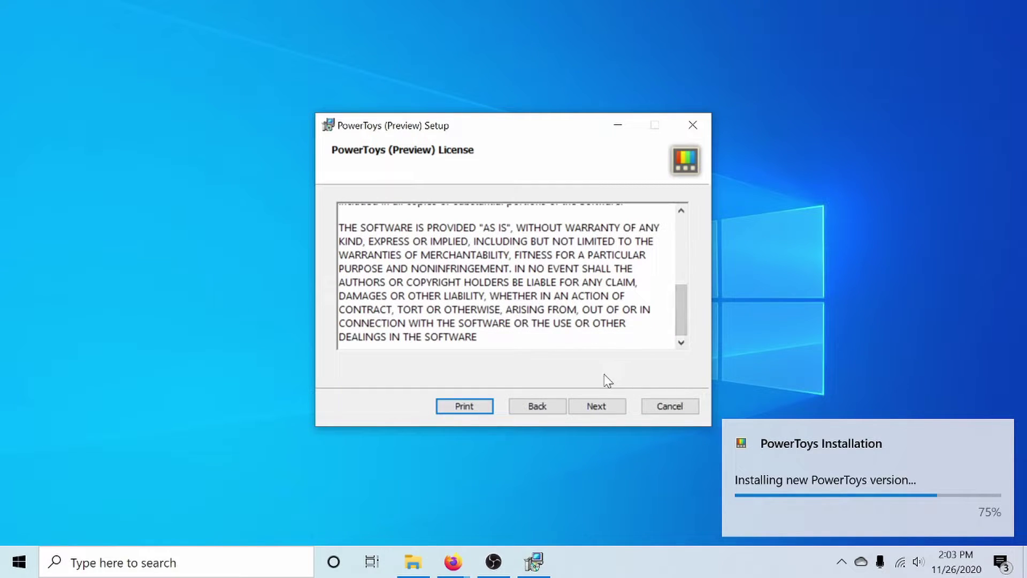
click(597, 408)
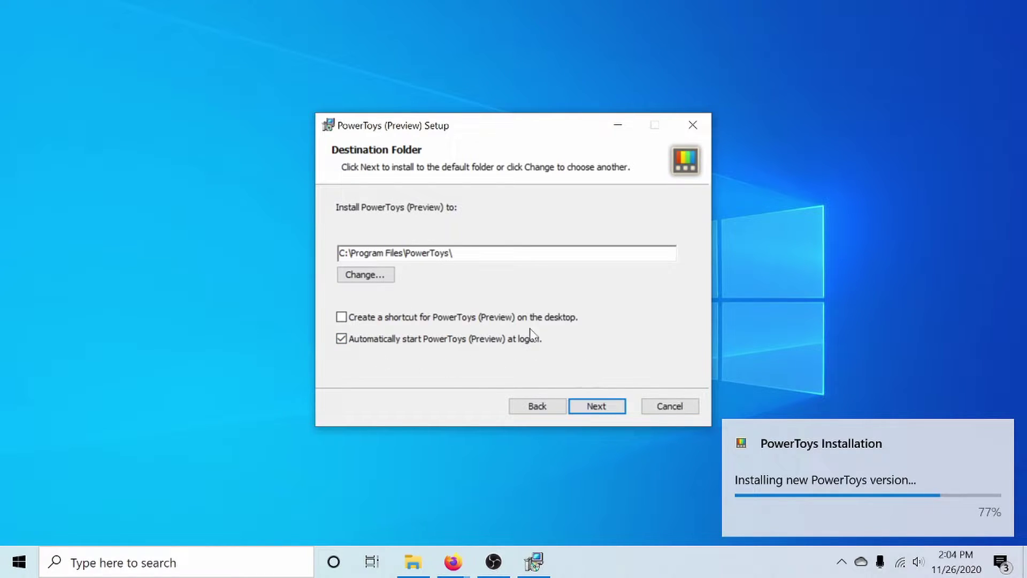
click(590, 405)
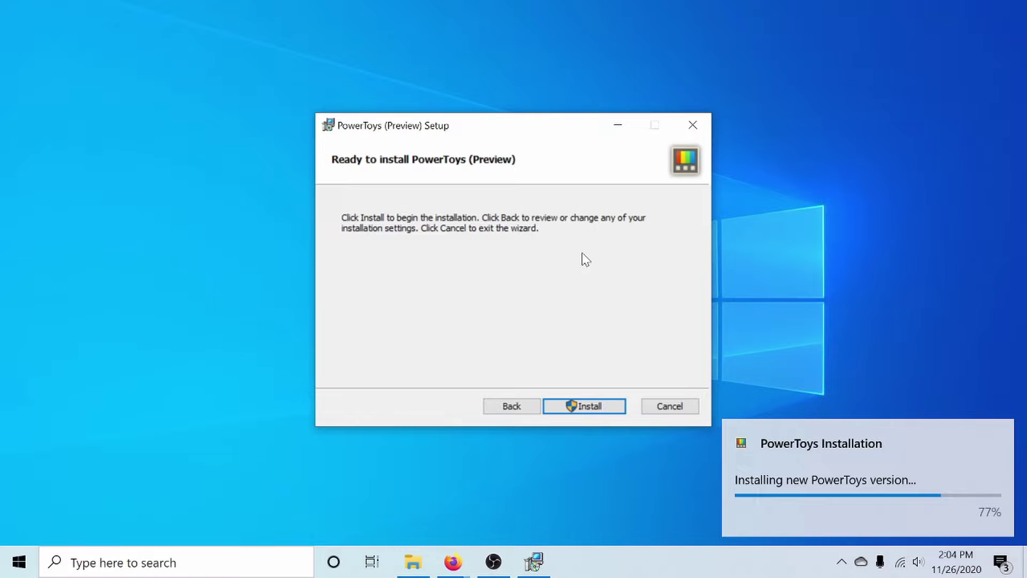
Step: Install PowerToys with UAC approval, finish the wizard, and dismiss the completion notification
click(605, 410)
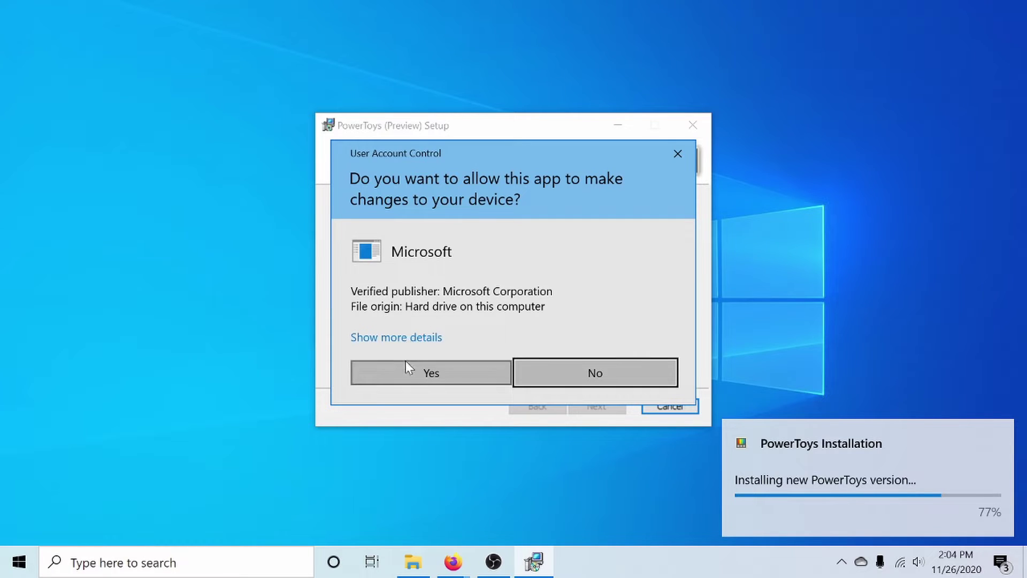
click(452, 370)
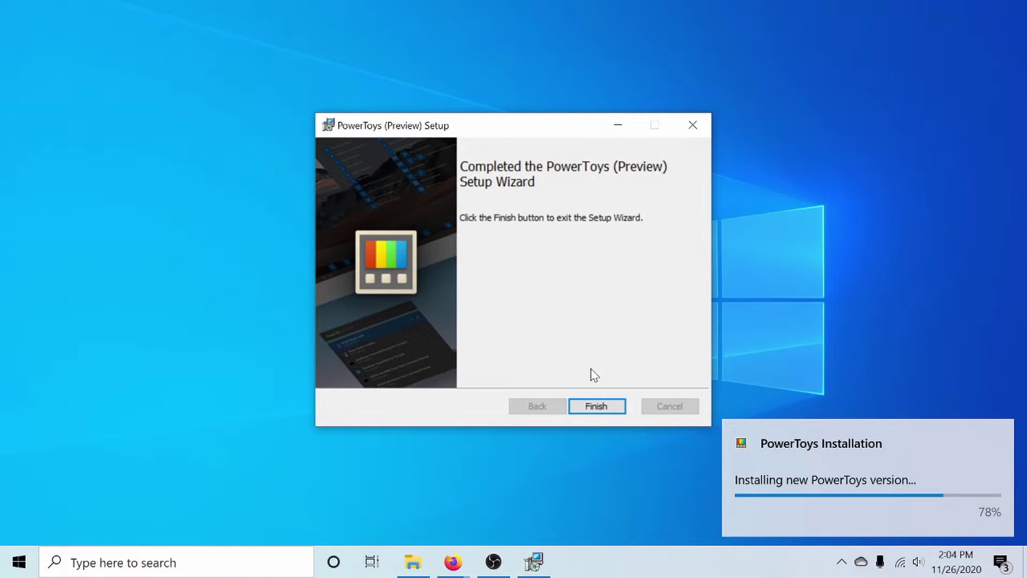
click(607, 407)
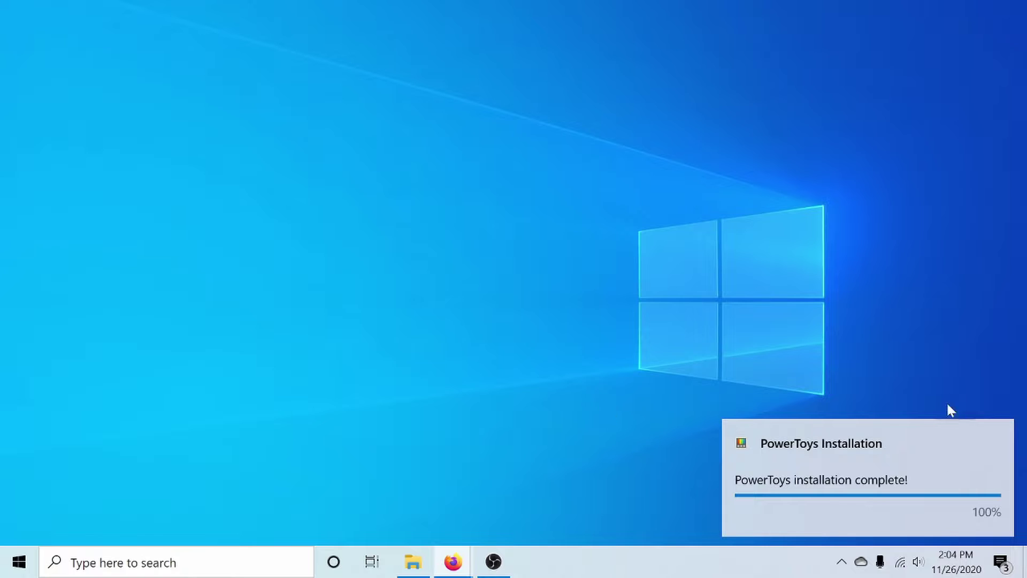
mouse_move(910, 463)
click(997, 434)
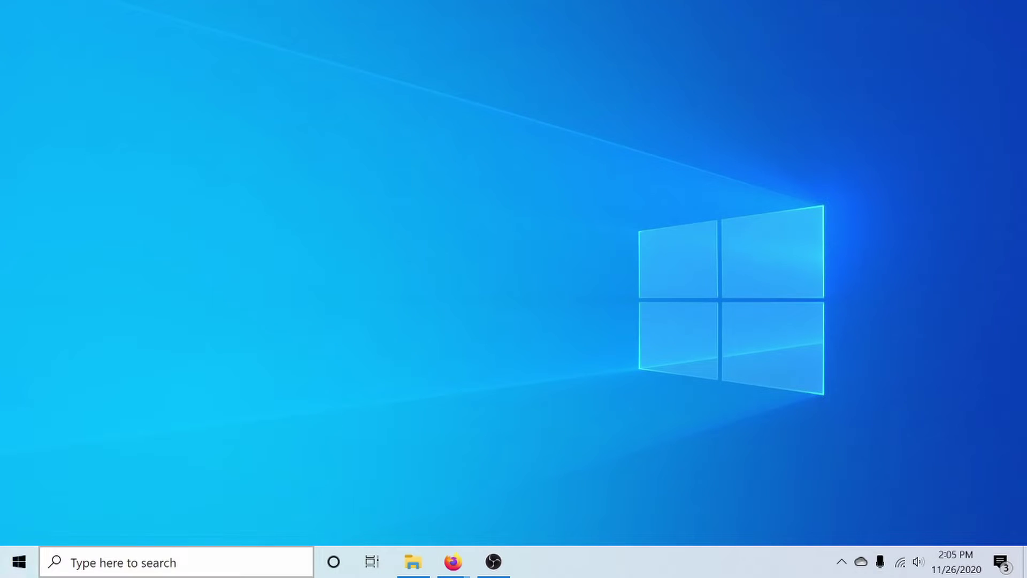
Step: Search Windows for 'powertoys' and launch PowerToys (Preview) from the results
click(183, 571)
text(power)
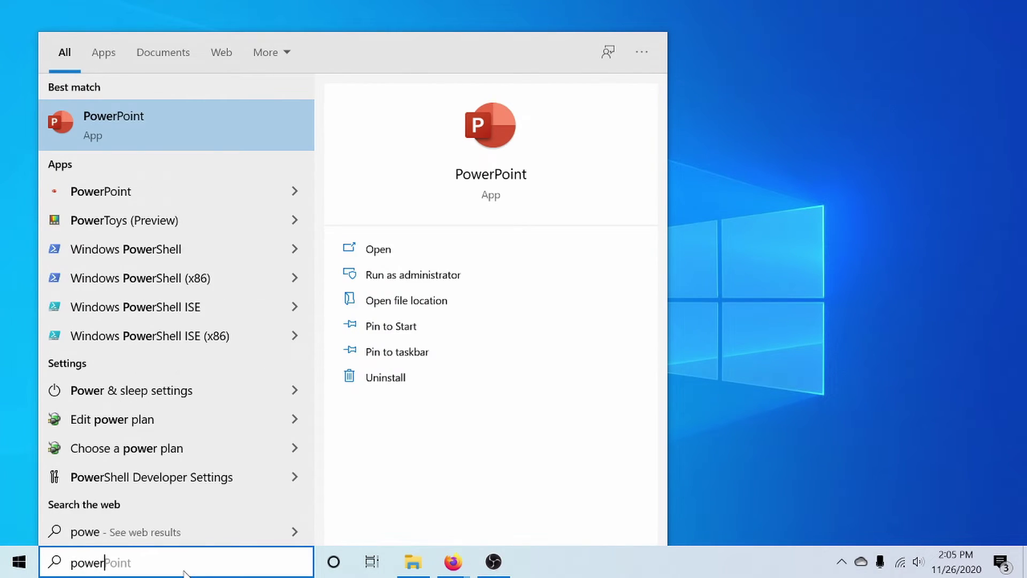
text(toys)
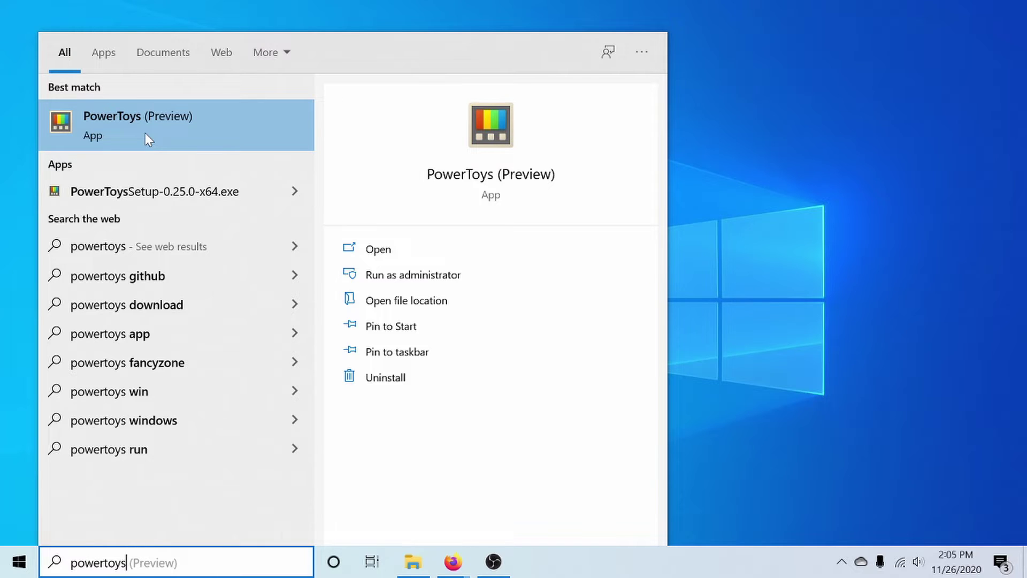
click(145, 134)
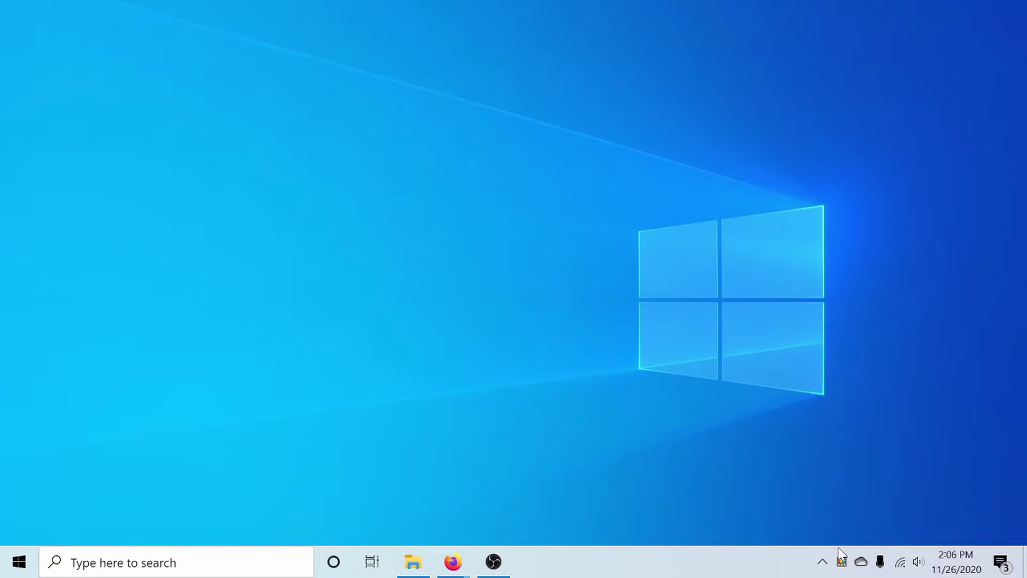
Step: Open PowerToys Settings from the tray, maximize it, and choose Restart as administrator
click(842, 562)
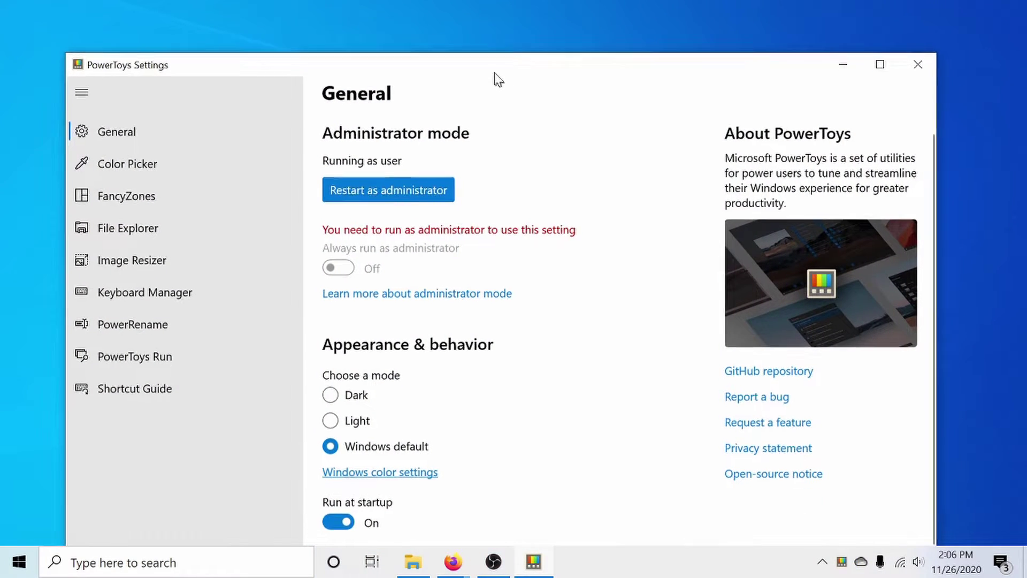
drag(493, 71, 487, 27)
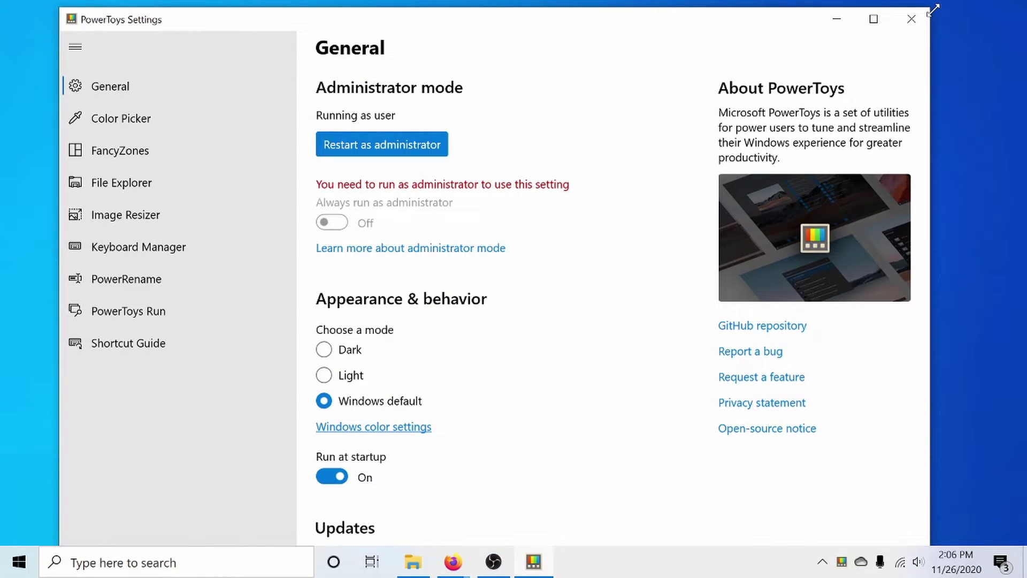
click(873, 18)
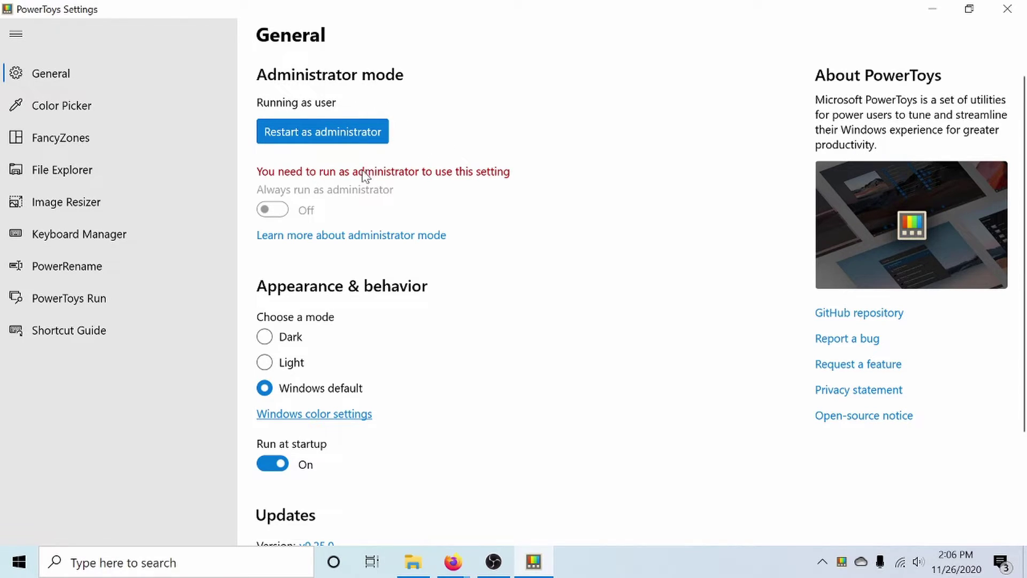
click(360, 134)
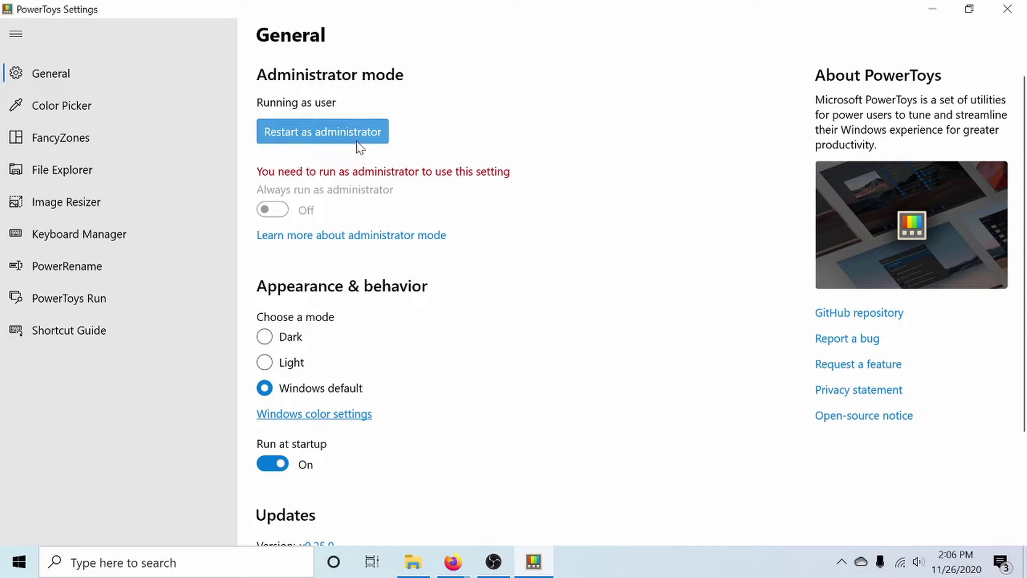
click(346, 136)
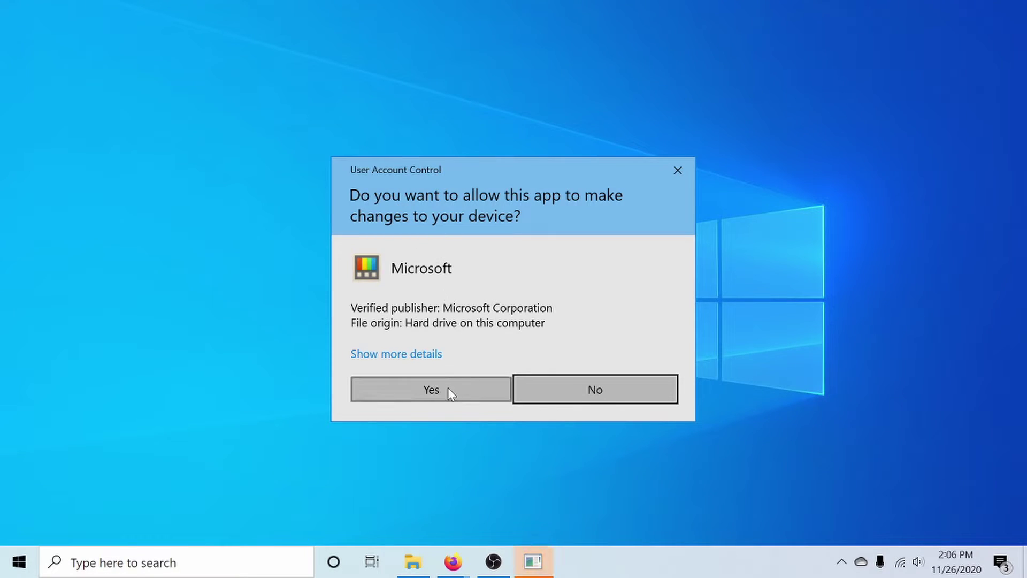
click(448, 386)
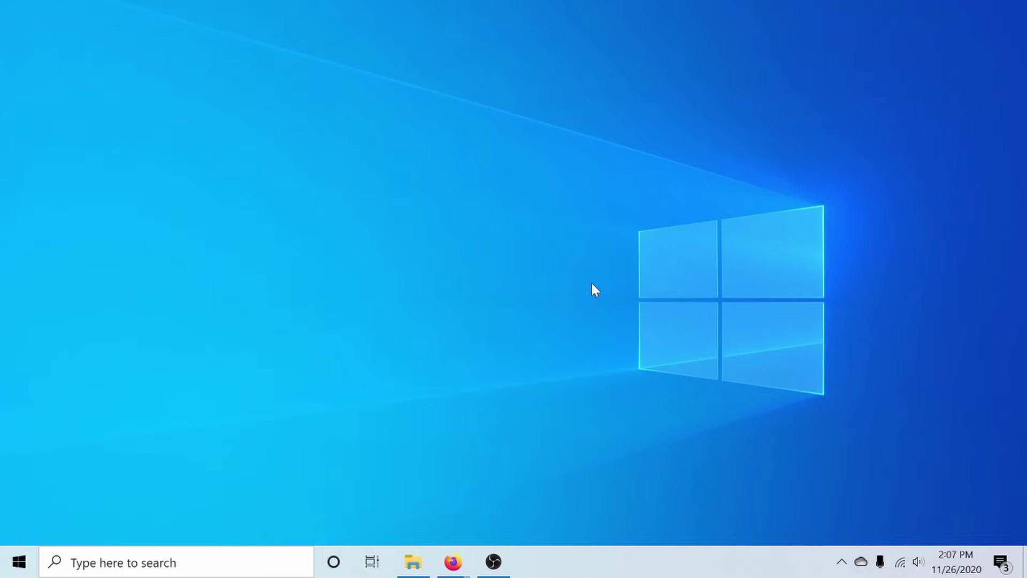
click(841, 560)
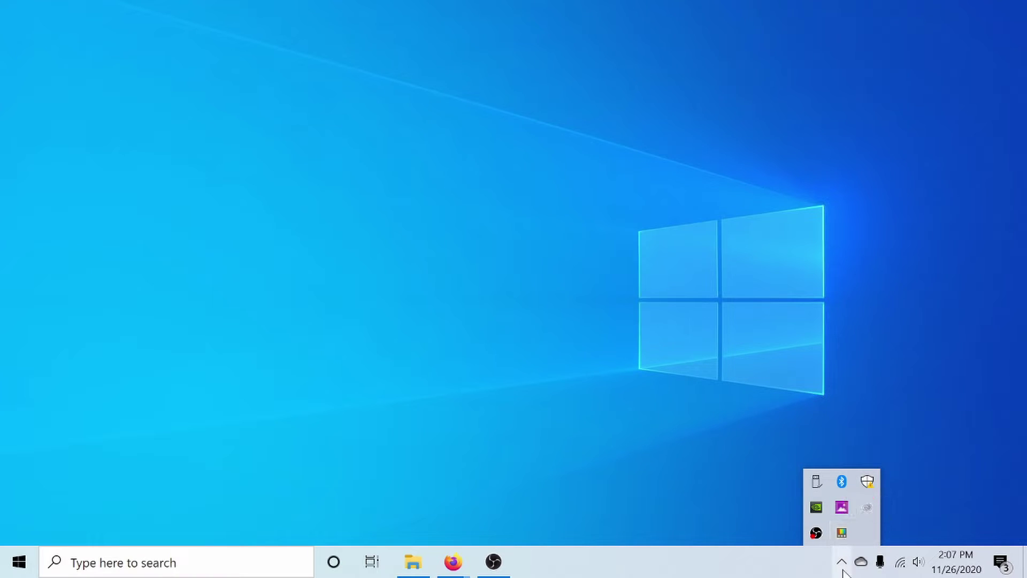
click(841, 561)
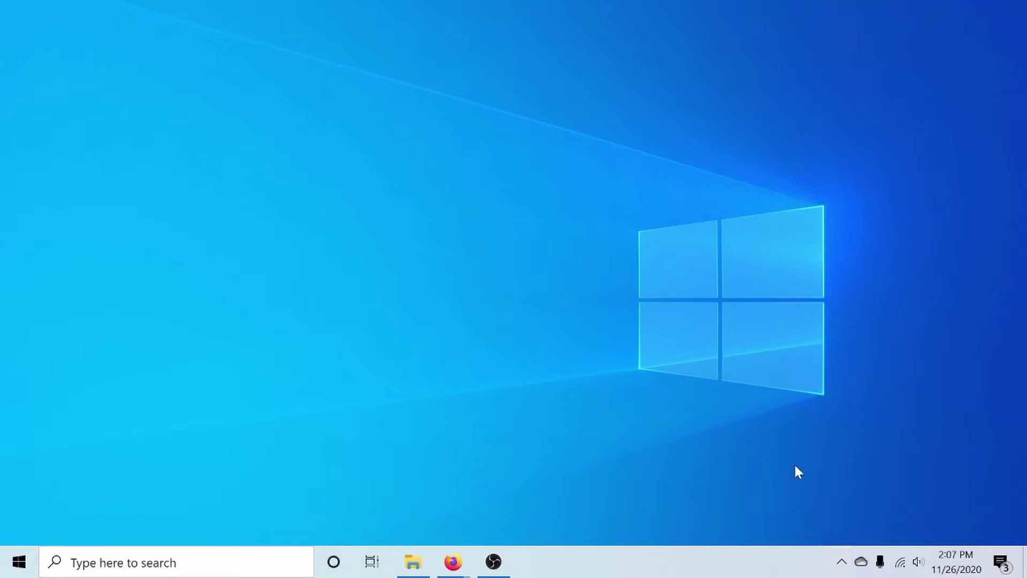
click(842, 561)
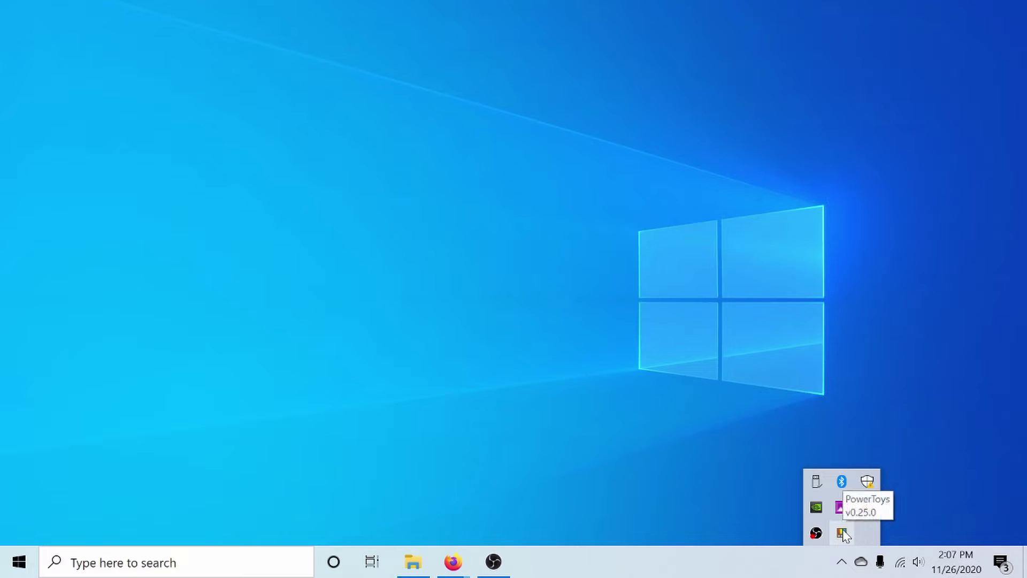
click(842, 534)
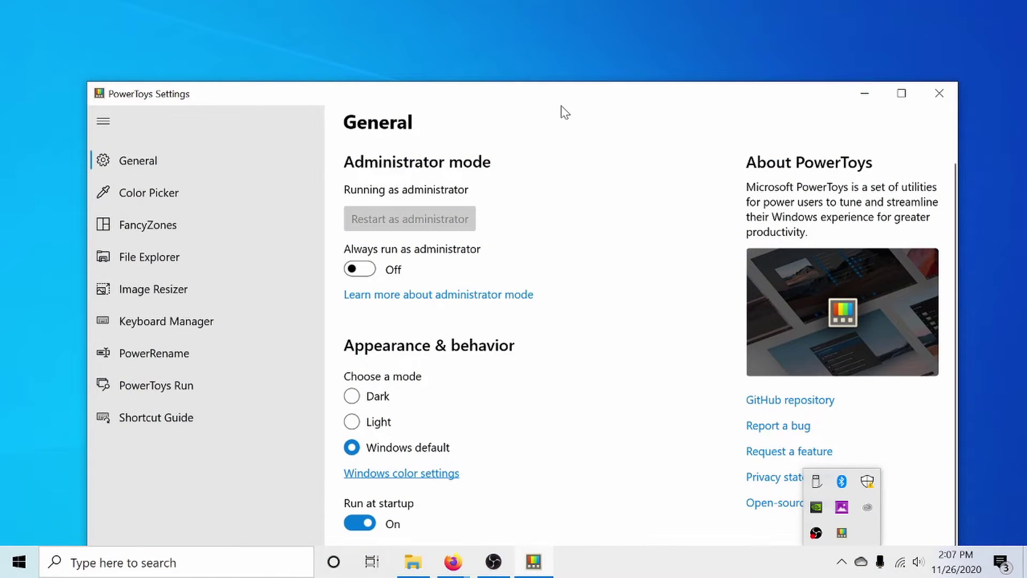
double_click(560, 94)
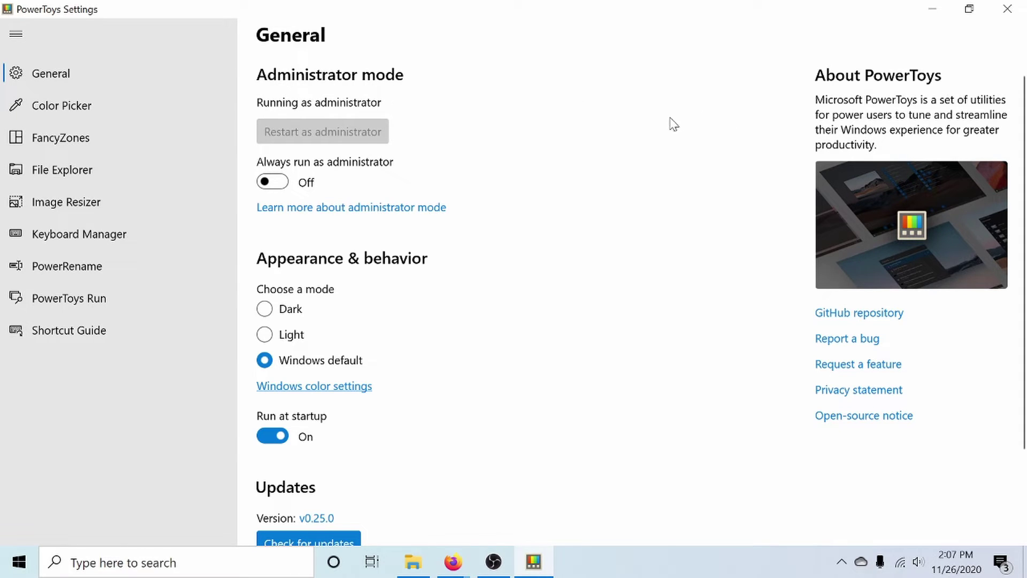
scroll(503, 152, down, 2)
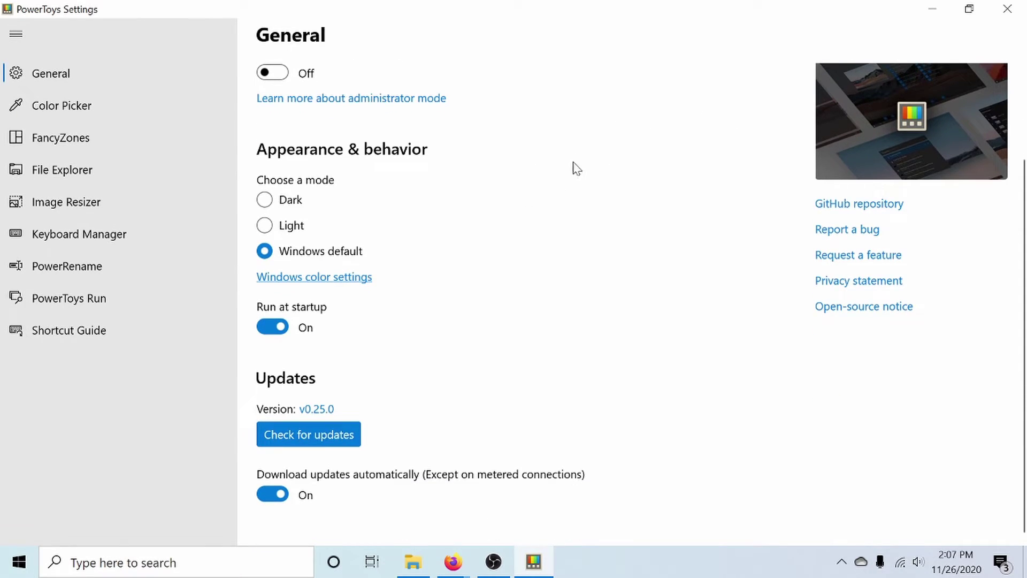
scroll(536, 181, up, 2)
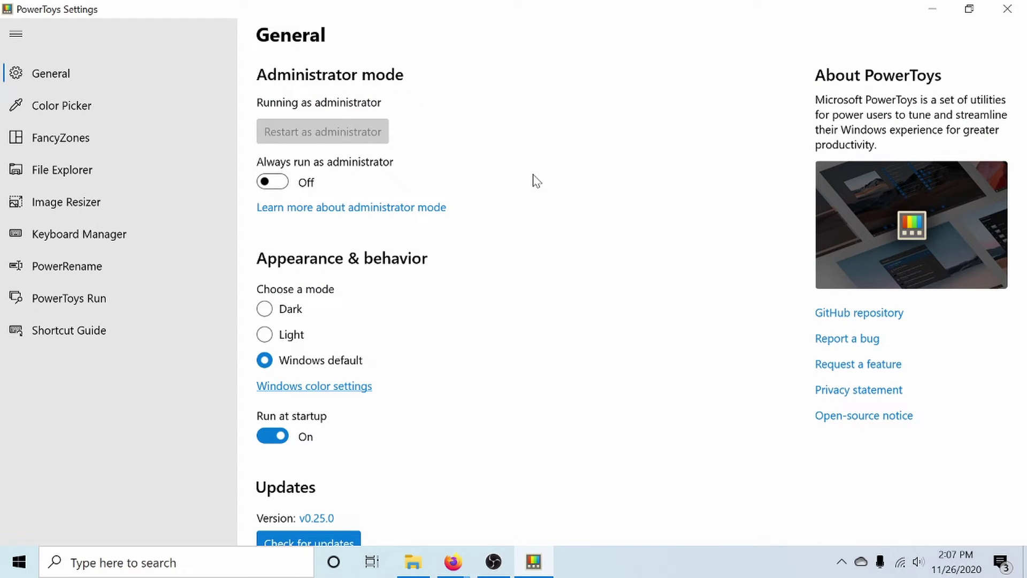
Step: Sample a screen colour with Color Picker (Win+Shift+C), keeping HEX, then view FancyZones settings
click(103, 105)
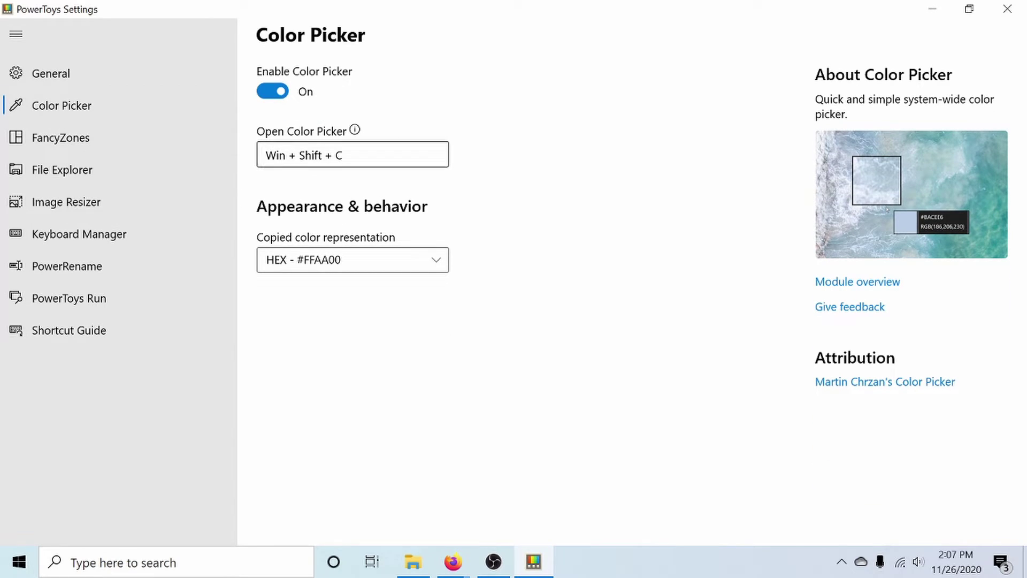
key(super+shift+c)
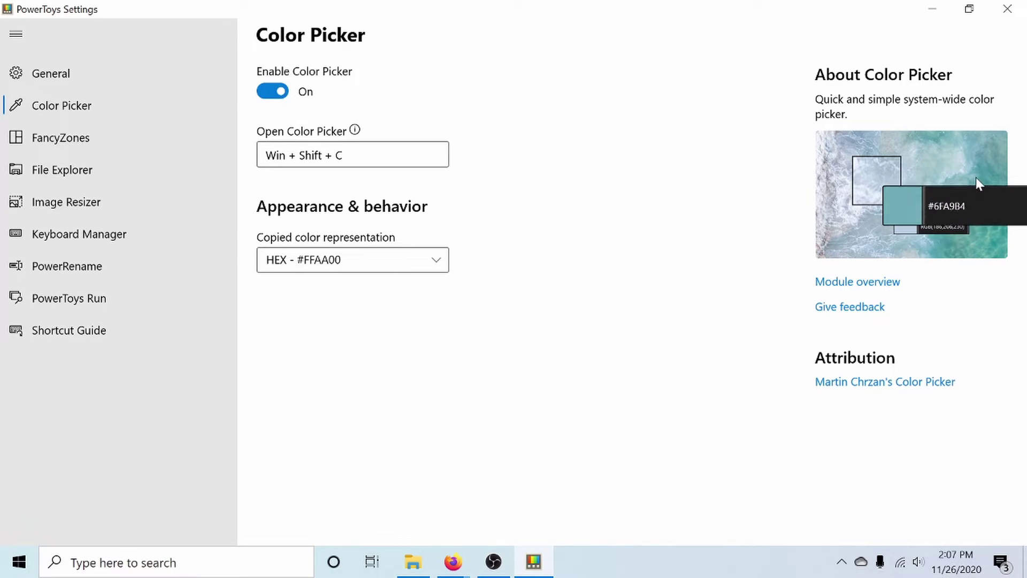
key(super+shift+c)
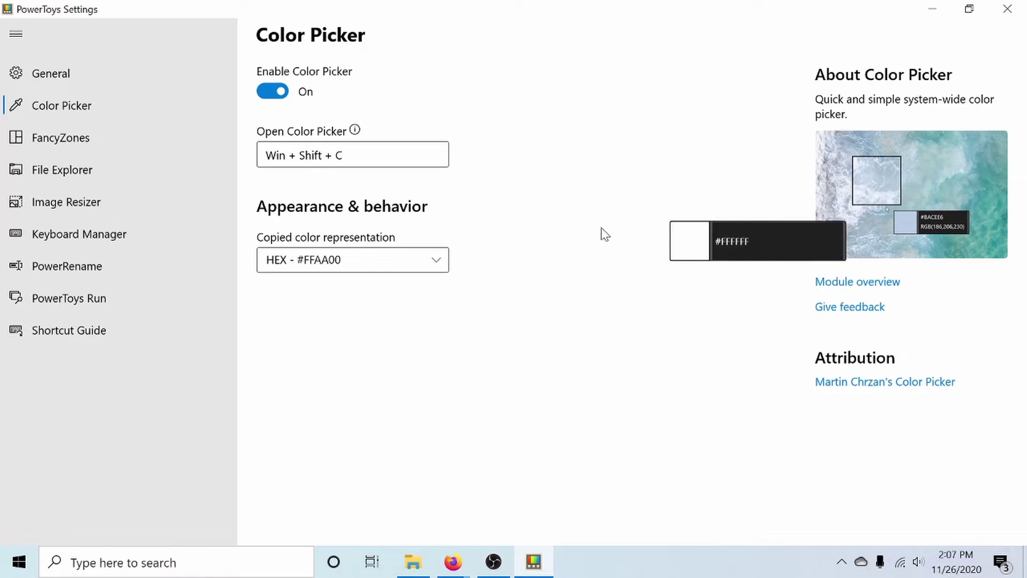
click(434, 275)
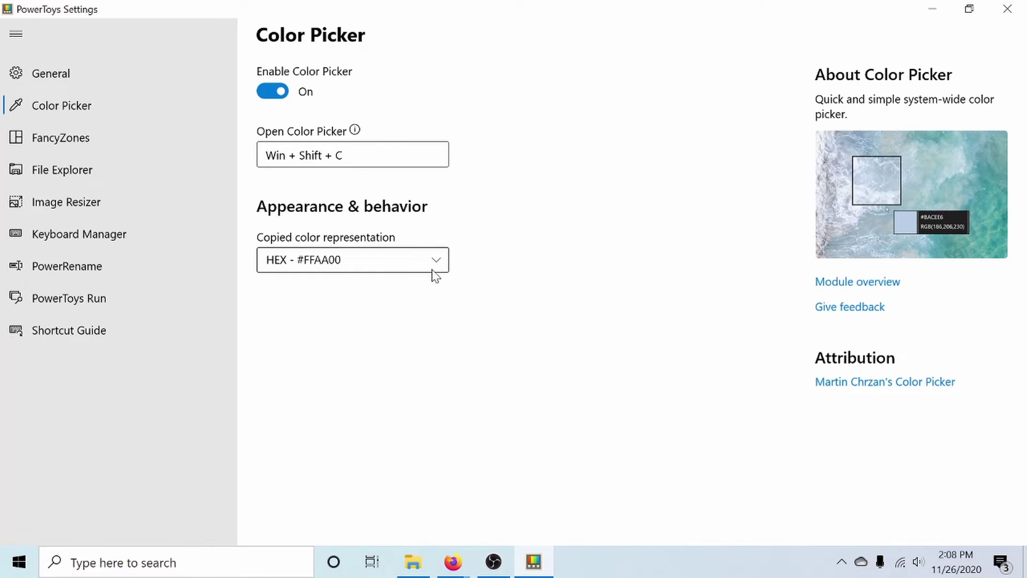
click(433, 270)
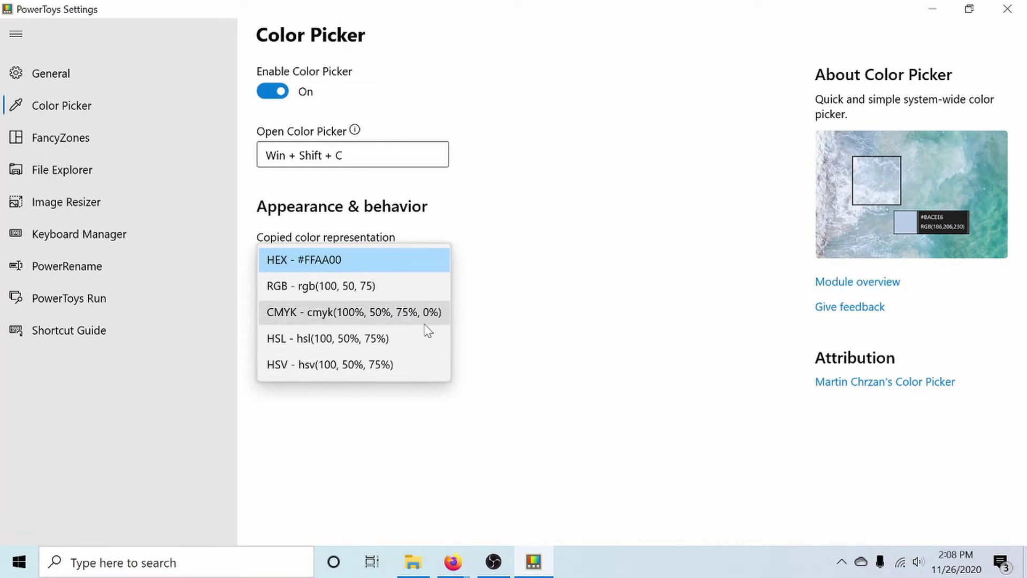
click(448, 268)
click(161, 145)
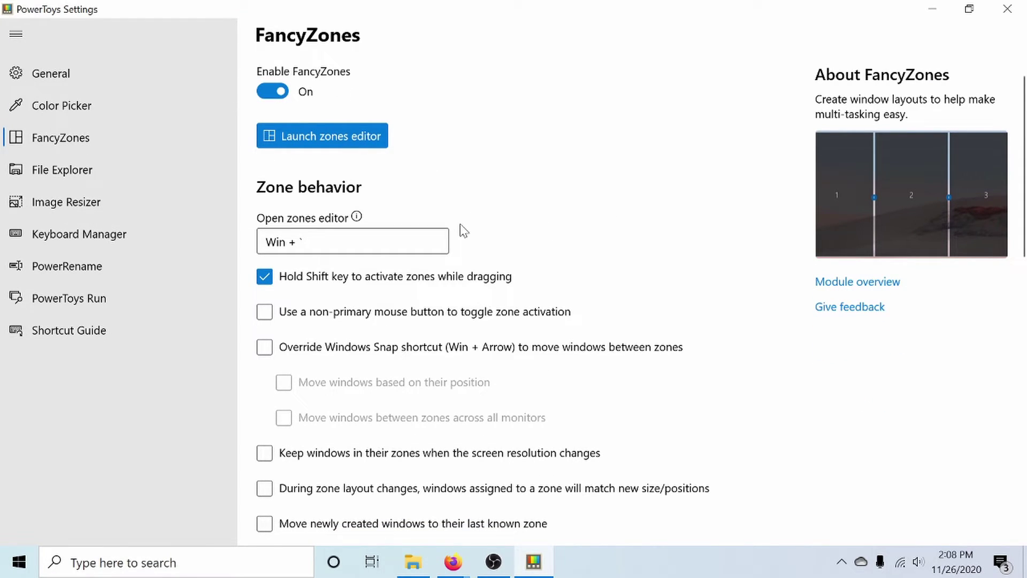
Step: Open and close the FancyZones editor via Win+`, then view File Explorer, Image Resizer, Keyboard Manager pages
key(super+grave)
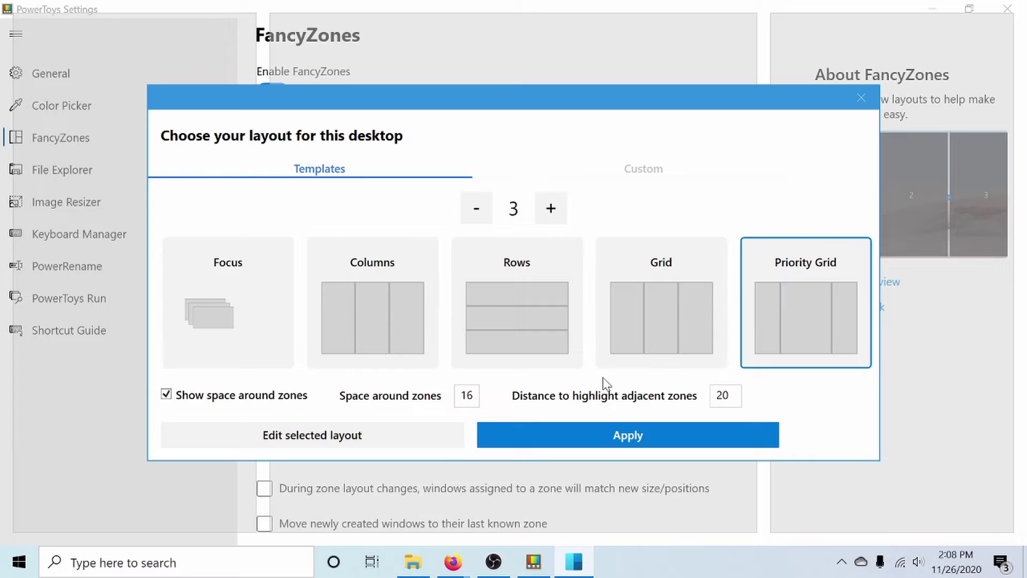
click(861, 97)
click(62, 170)
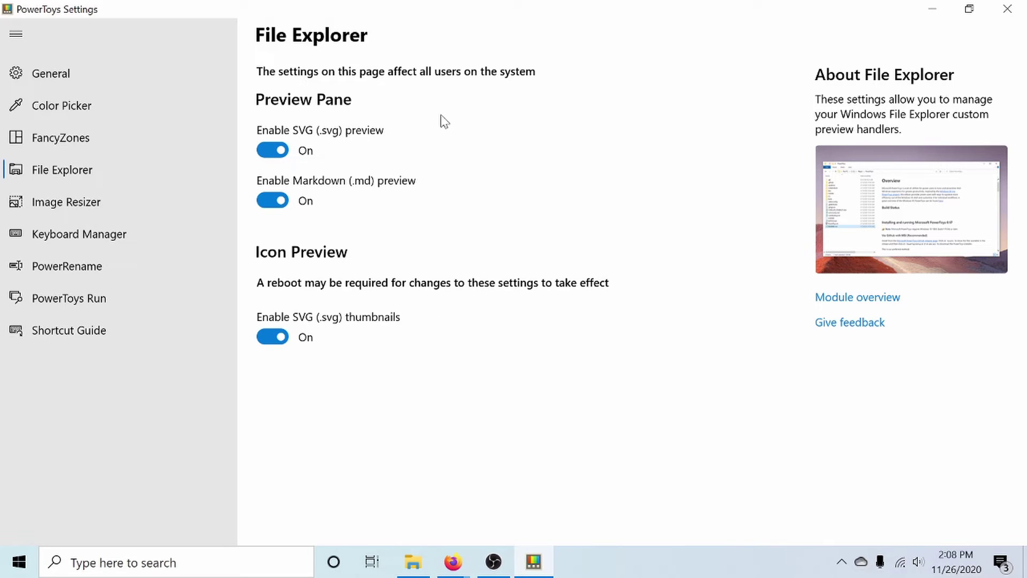
click(152, 212)
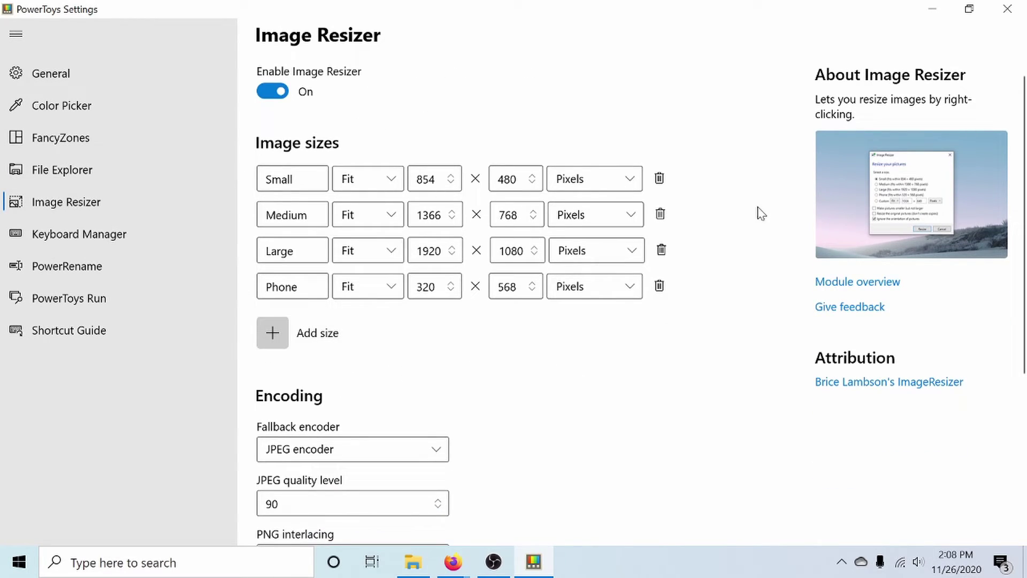
scroll(747, 206, down, 1)
scroll(747, 206, up, 1)
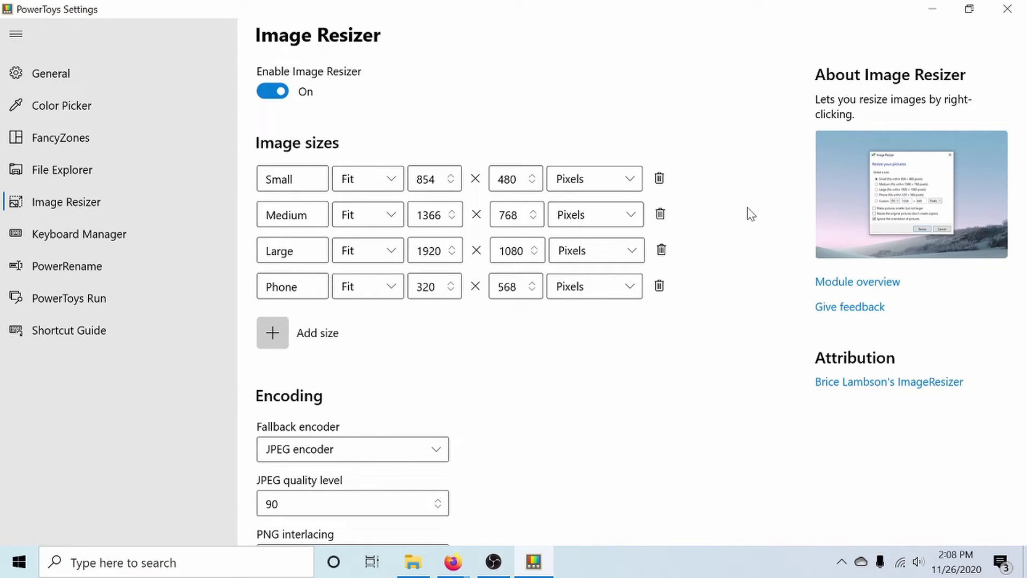
click(96, 234)
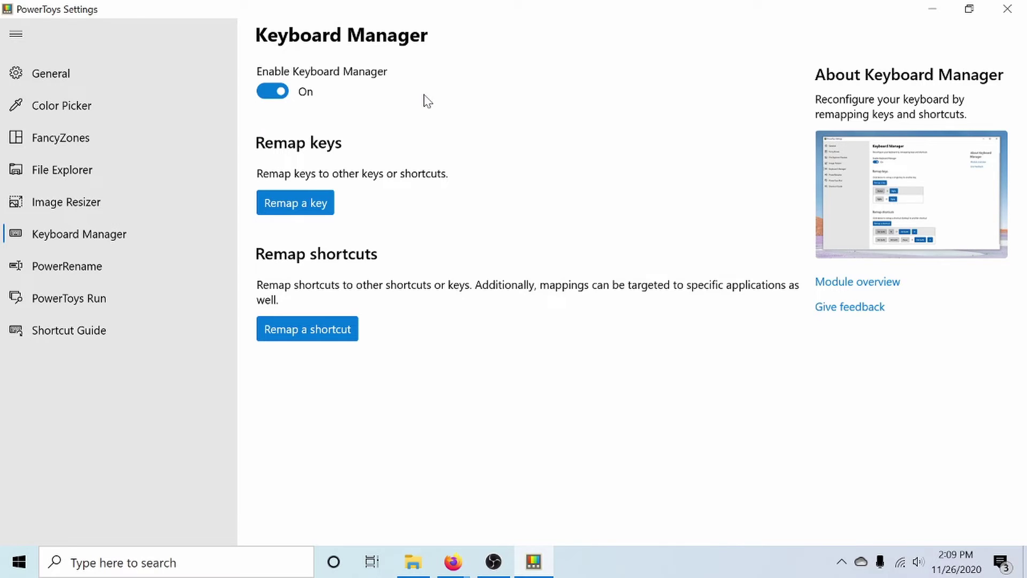
Step: View PowerRename, then PowerToys Run settings with Alt + Space shortcut and 4 maximum results
click(109, 267)
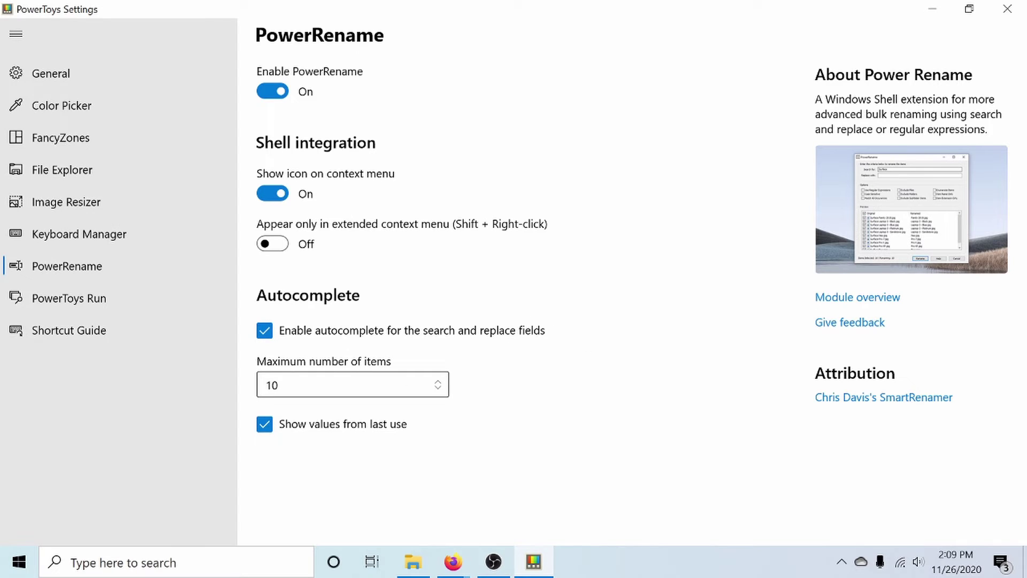
click(102, 301)
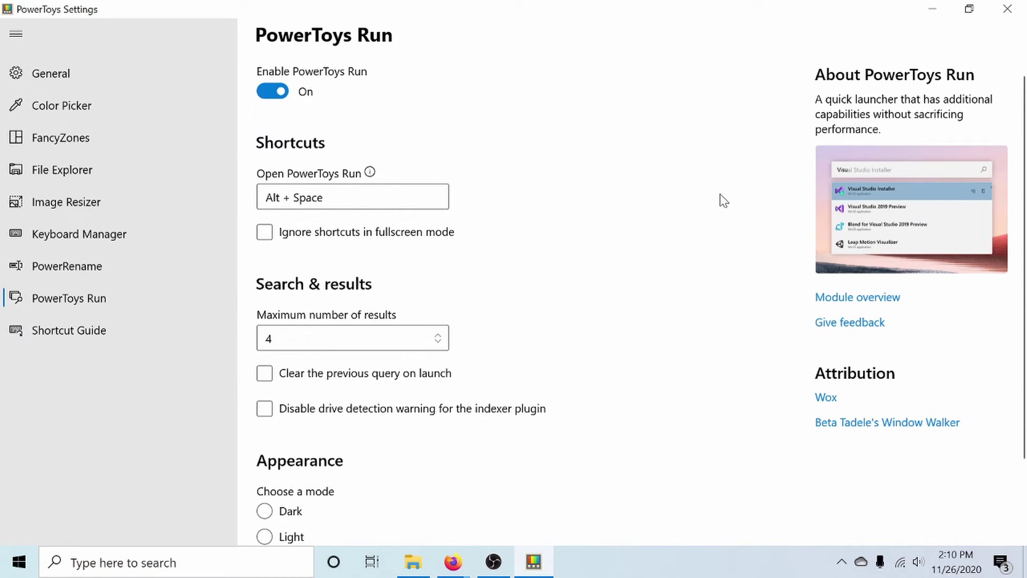
key(alt+space)
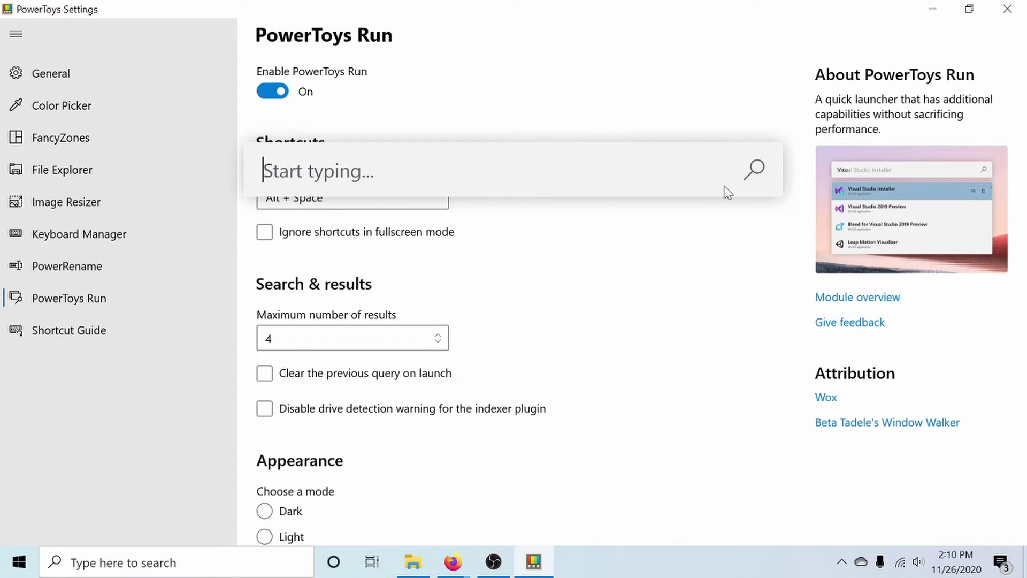
text(power)
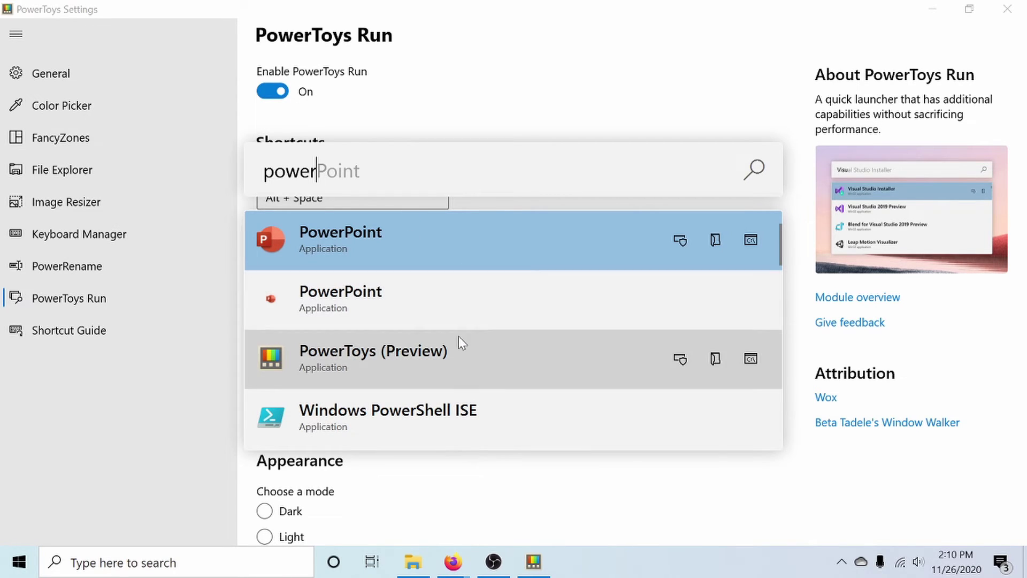
key(Down)
key(Down)
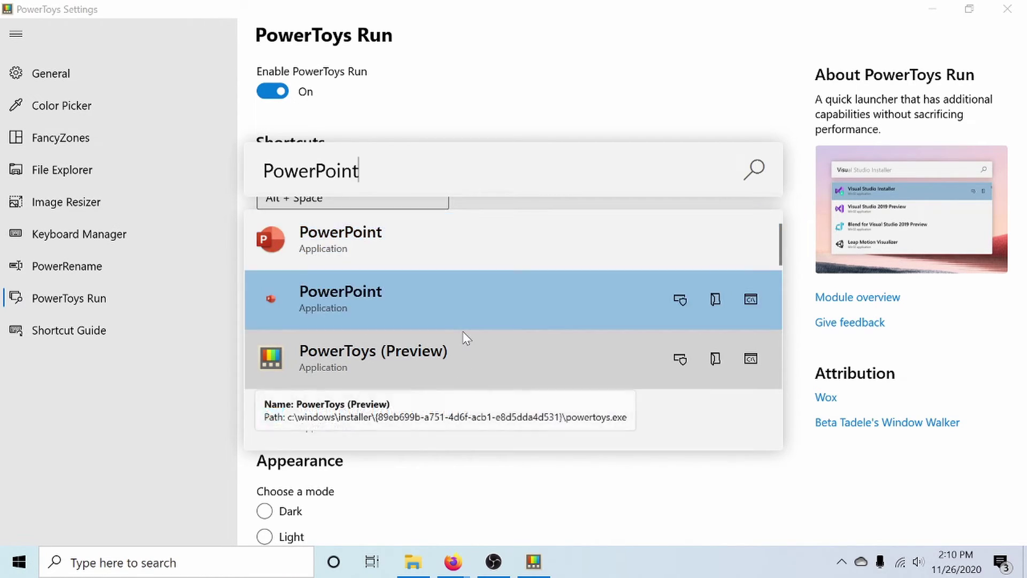
key(Up)
key(Up)
key(Down)
key(Down)
key(Down)
key(Up)
key(Up)
key(Up)
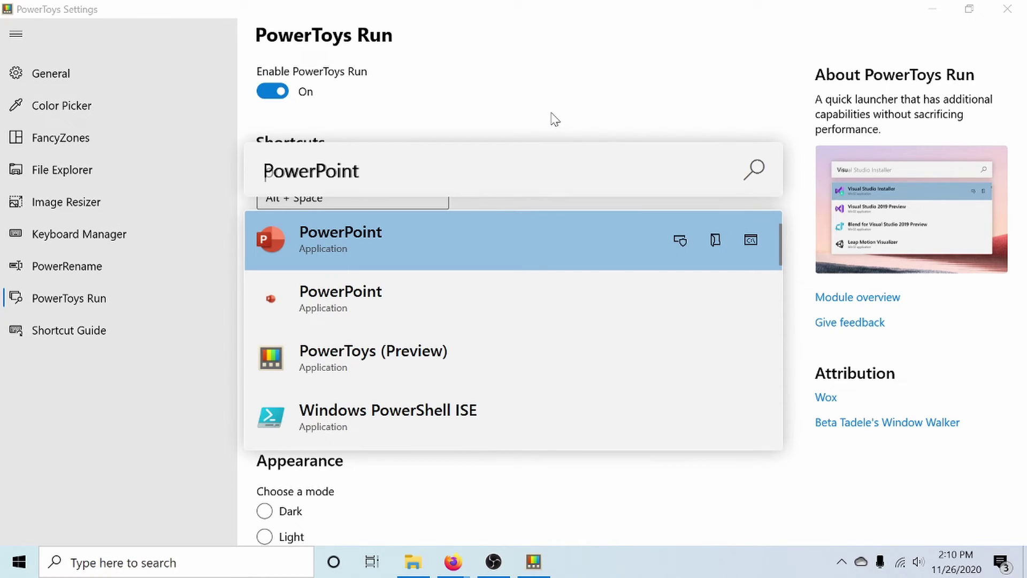
key(Return)
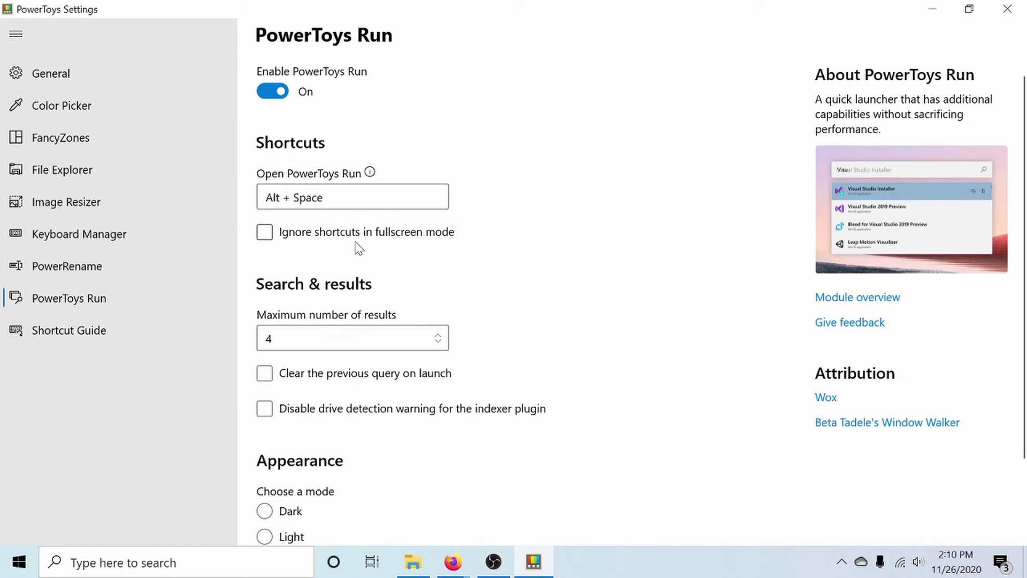
Step: Open the Shortcut Guide page (900 ms press, 90% opacity) and preview its Windows-key shortcut overlay
key(Down)
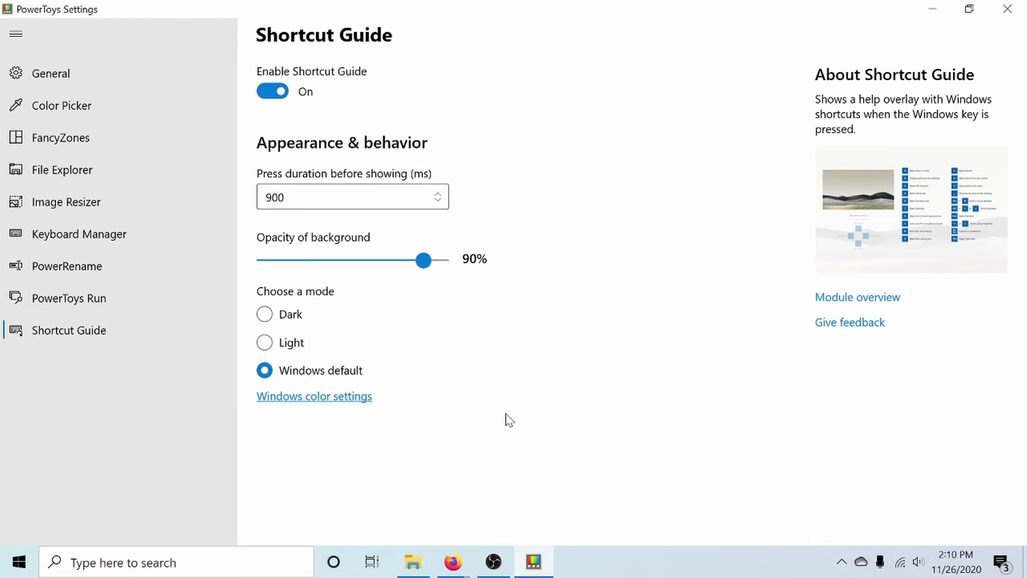
key(super)
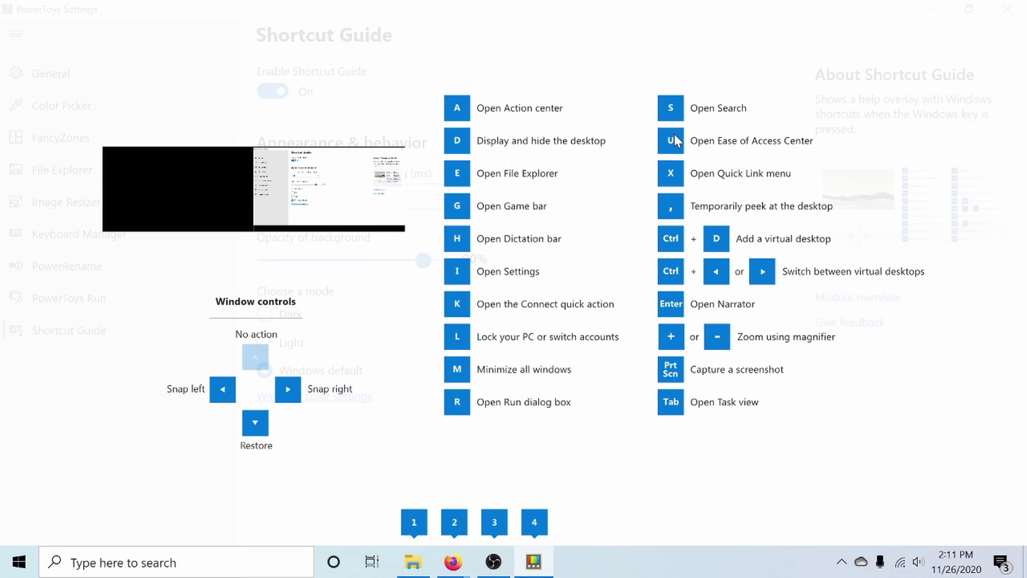
key(super)
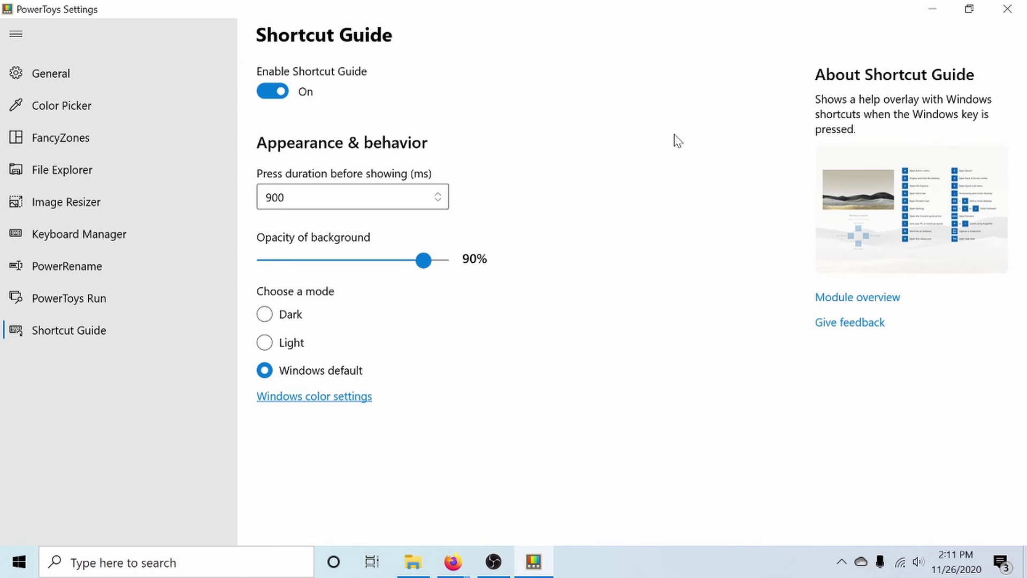